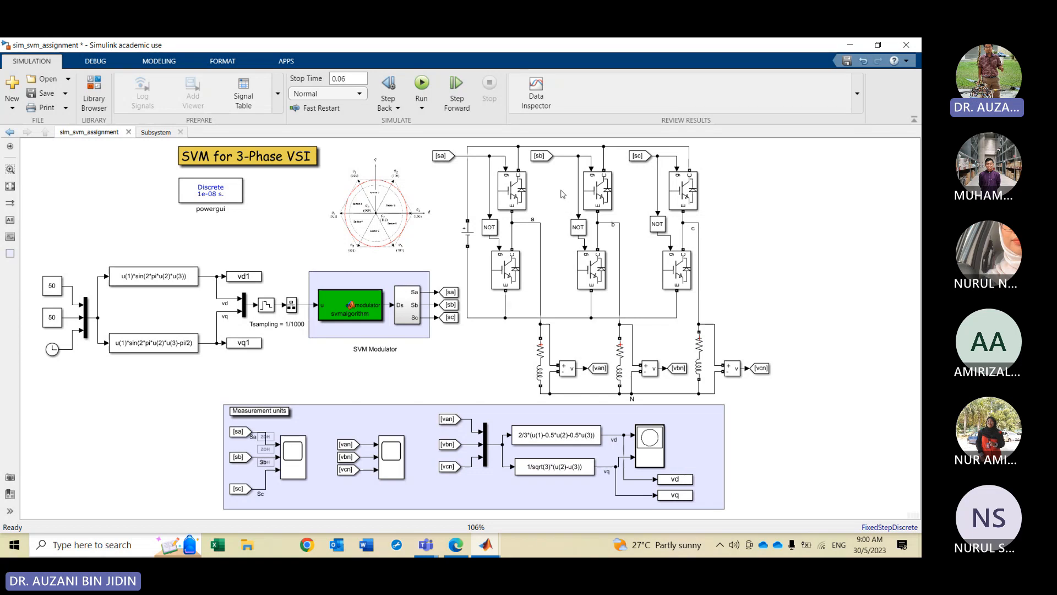
Examine the model's SVM modulator, three-phase inverter and measurement-unit sections
{"action": "left_click", "coordinate": [449, 158]}
{"action": "left_click", "coordinate": [477, 181]}
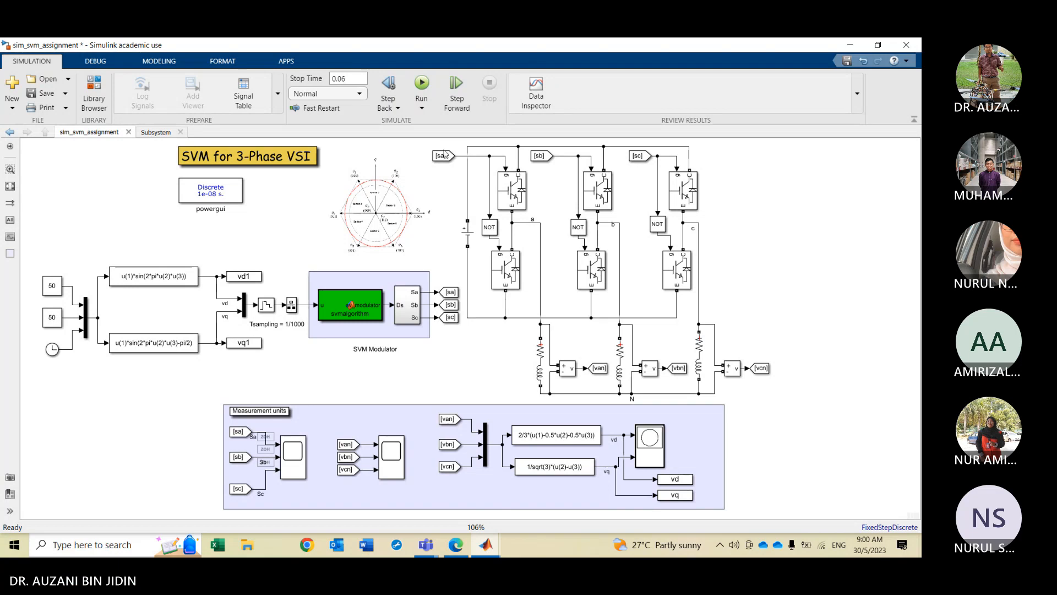
{"action": "scroll", "coordinate": [477, 181], "scroll_direction": "up", "scroll_amount": 1}
{"action": "scroll", "coordinate": [477, 181], "scroll_direction": "down", "scroll_amount": 1}
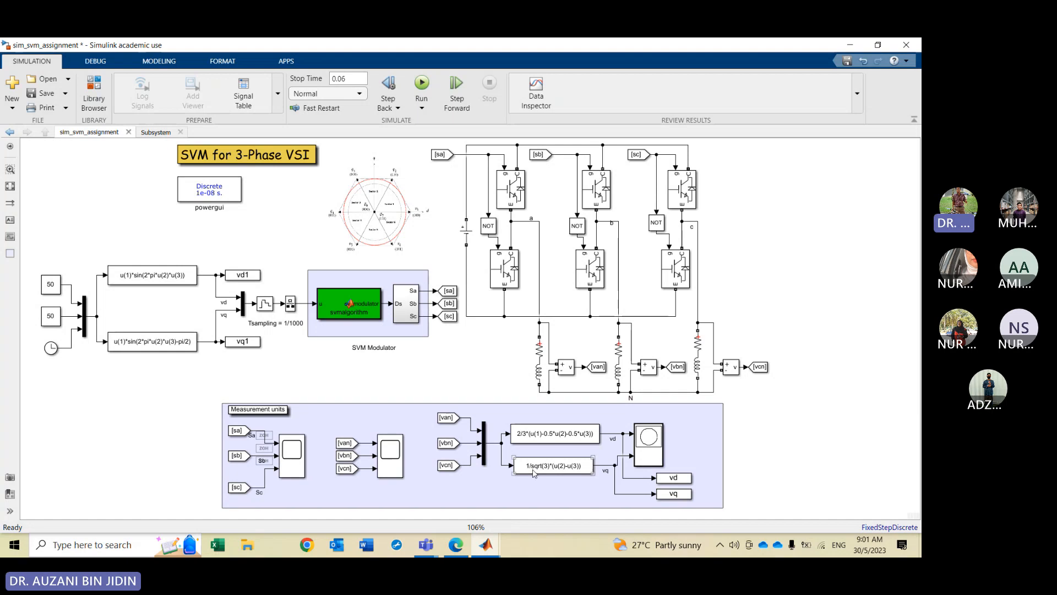
{"action": "left_click", "coordinate": [415, 166]}
{"action": "left_click", "coordinate": [435, 155]}
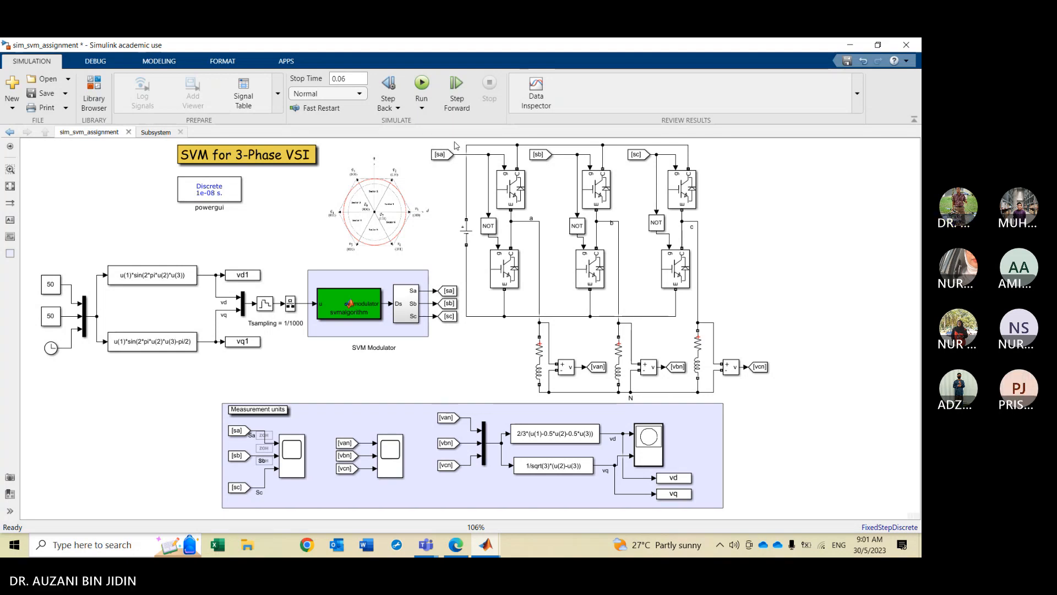
{"action": "left_click", "coordinate": [170, 302]}
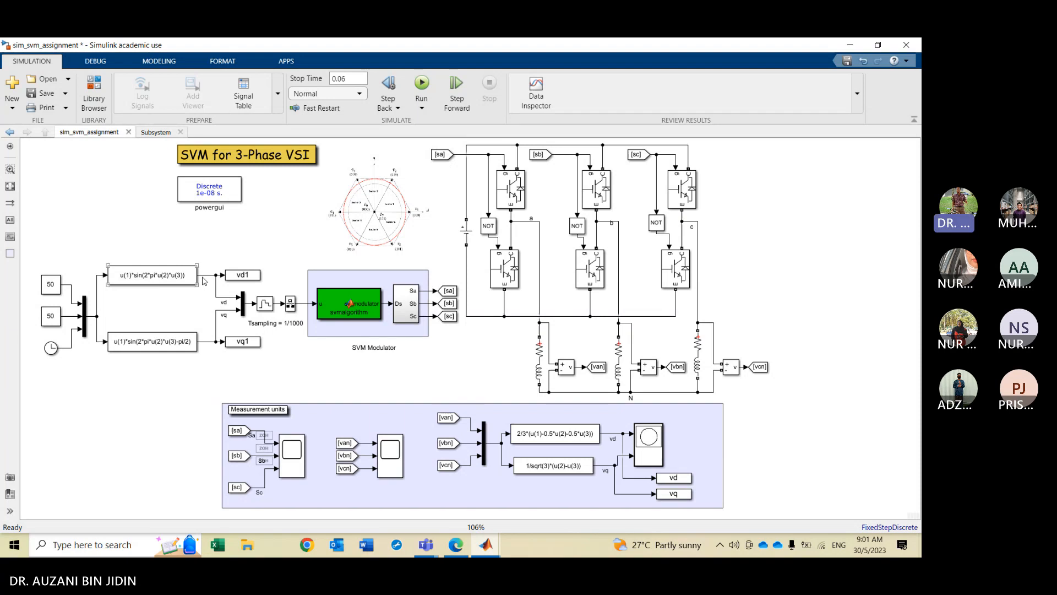
{"action": "left_click_drag", "start_coordinate": [220, 254], "coordinate": [450, 367]}
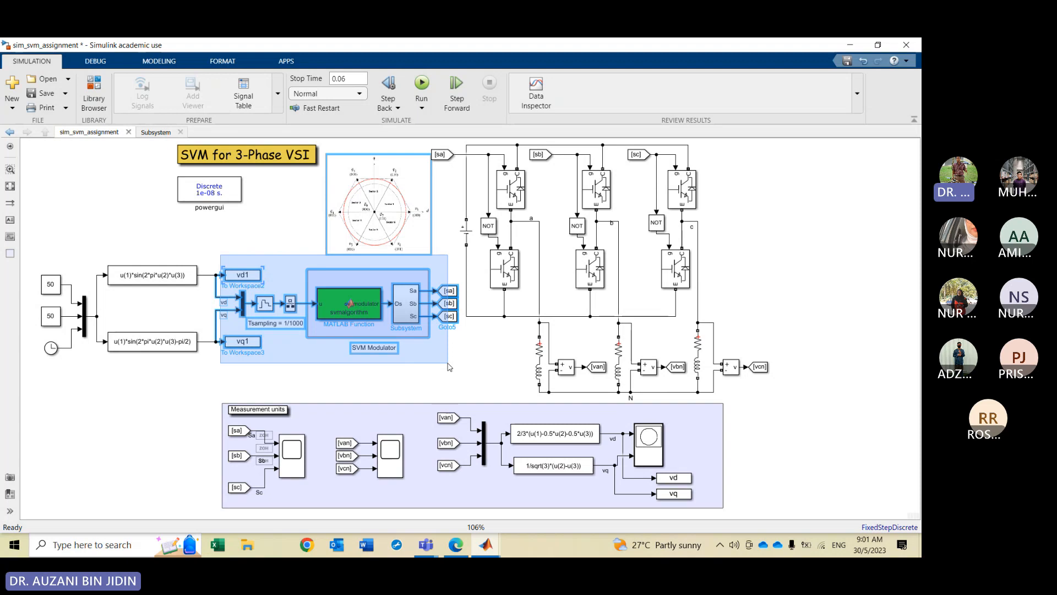
{"action": "left_click_drag", "start_coordinate": [449, 367], "coordinate": [450, 367]}
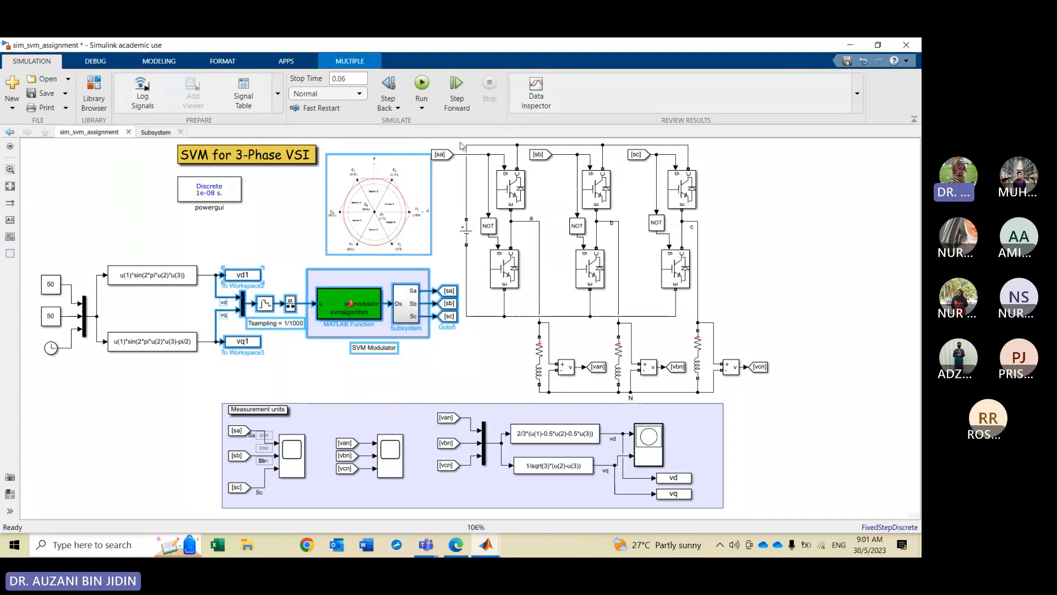
{"action": "mouse_move", "coordinate": [460, 144]}
{"action": "left_mouse_down"}
{"action": "mouse_move", "coordinate": [528, 220]}
{"action": "mouse_move", "coordinate": [690, 322]}
{"action": "mouse_move", "coordinate": [722, 380]}
{"action": "mouse_move", "coordinate": [747, 379]}
{"action": "left_mouse_up"}
{"action": "left_click_drag", "start_coordinate": [204, 400], "coordinate": [731, 513]}
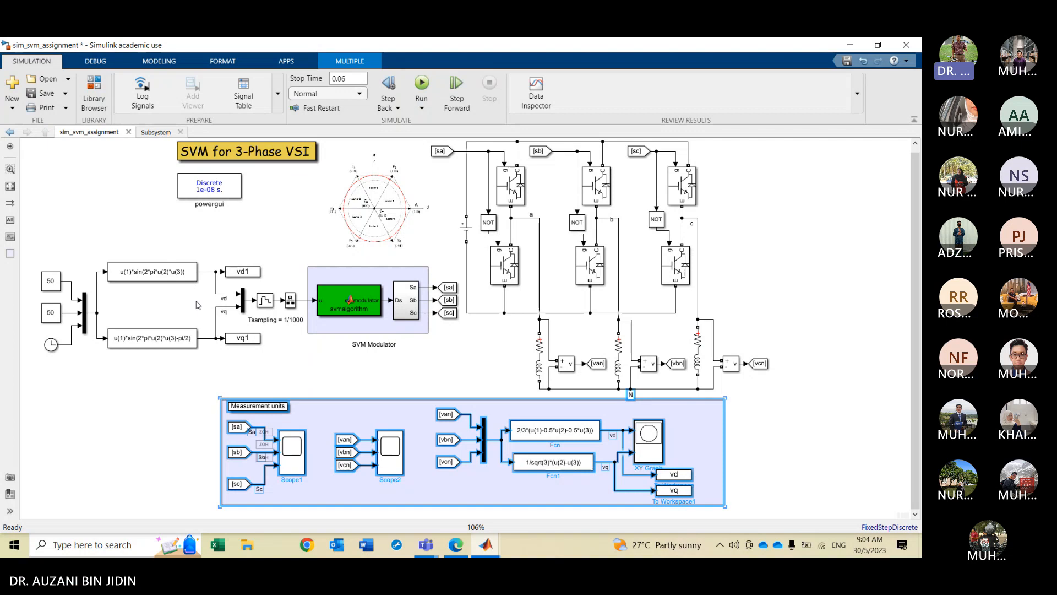
Examine the two Fcn blocks that generate the vd and vq reference signals
{"action": "scroll", "coordinate": [155, 306], "scroll_direction": "up", "scroll_amount": 1}
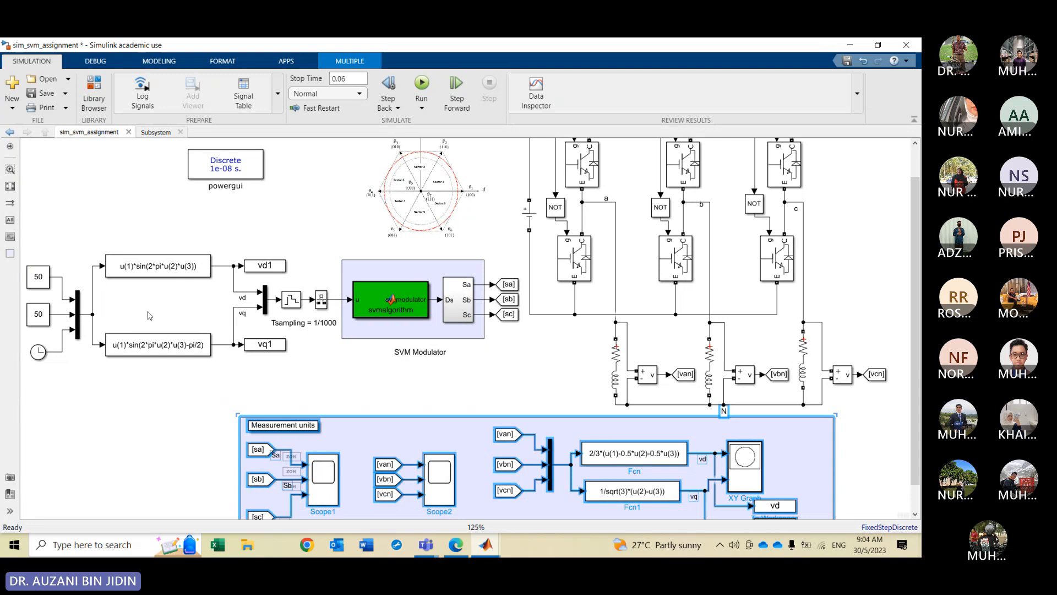
{"action": "scroll", "coordinate": [147, 315], "scroll_direction": "up", "scroll_amount": 1}
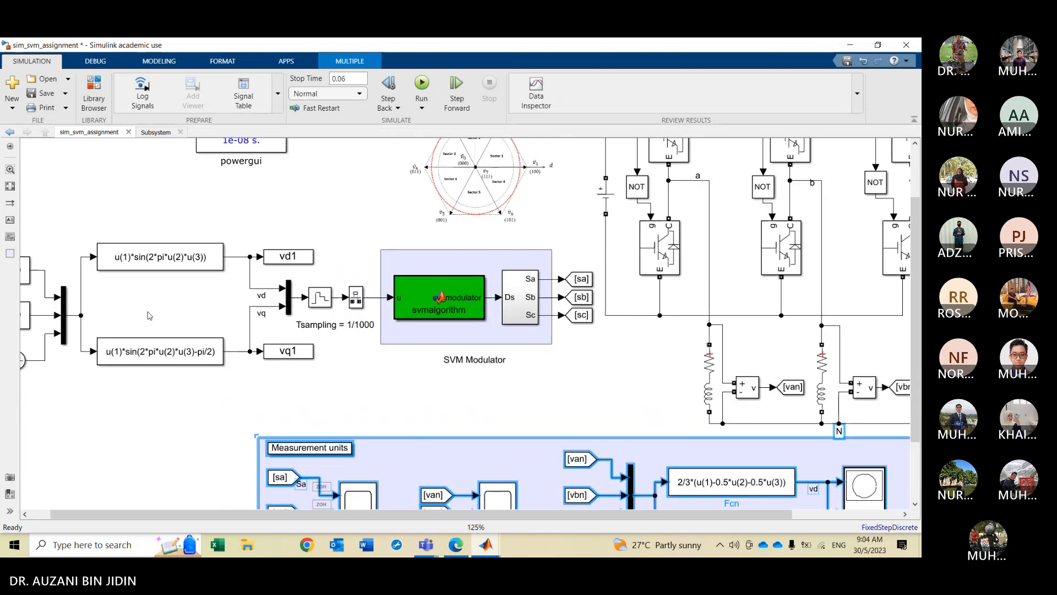
{"action": "left_click", "coordinate": [295, 355]}
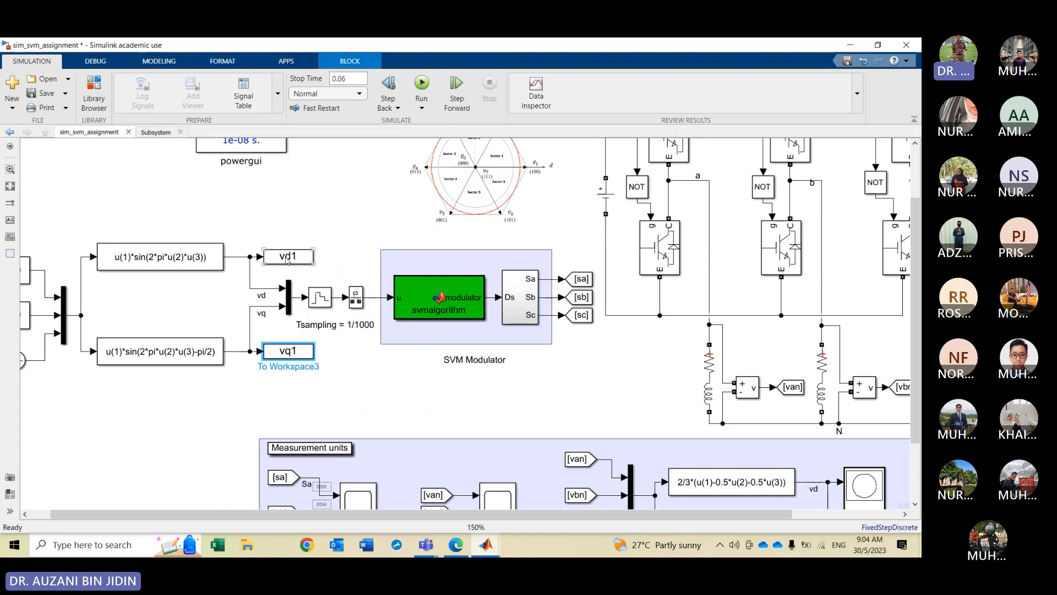
{"action": "left_click", "coordinate": [183, 267]}
{"action": "left_click", "coordinate": [172, 350]}
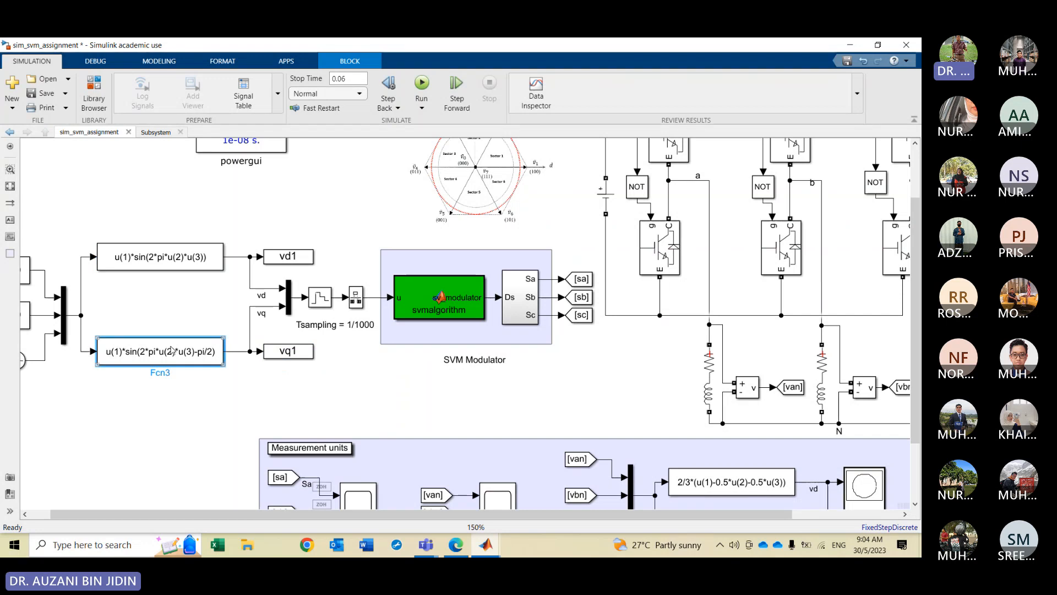
{"action": "left_click", "coordinate": [160, 263]}
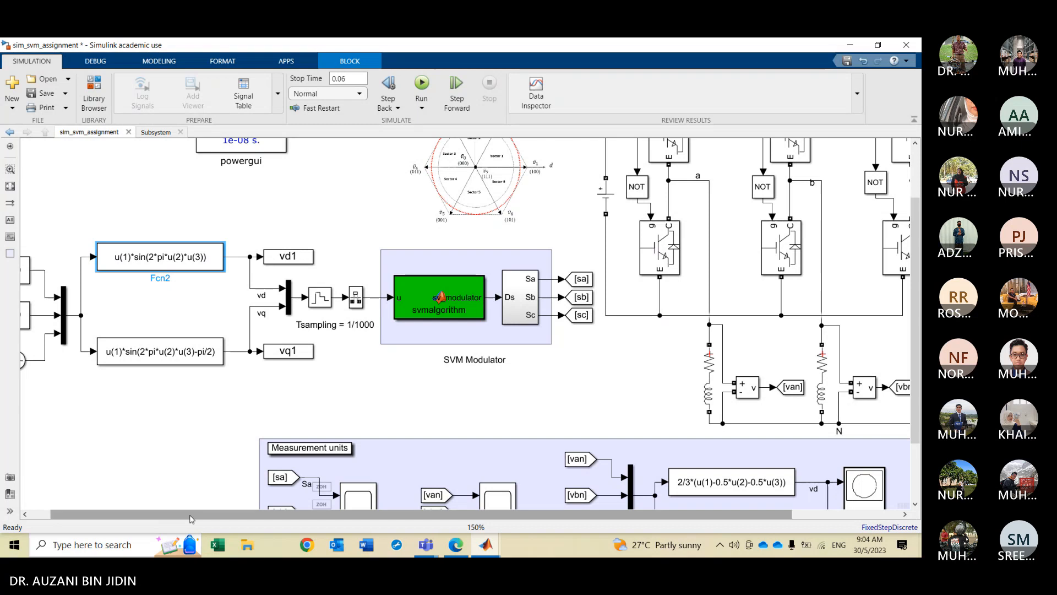
{"action": "left_click_drag", "start_coordinate": [190, 518], "coordinate": [170, 519]}
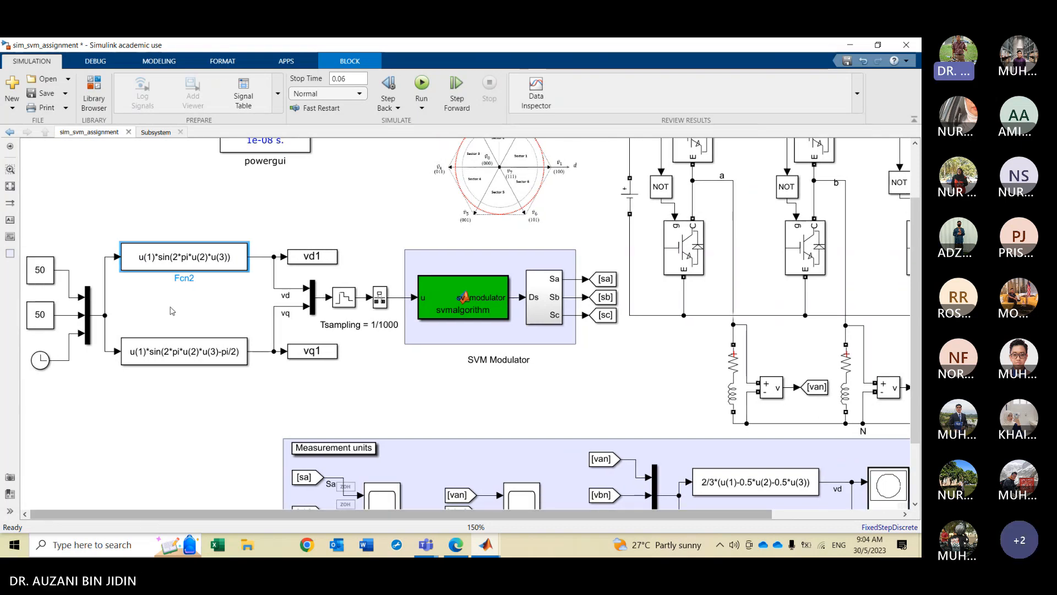
{"action": "scroll", "coordinate": [168, 273], "scroll_direction": "up", "scroll_amount": 1}
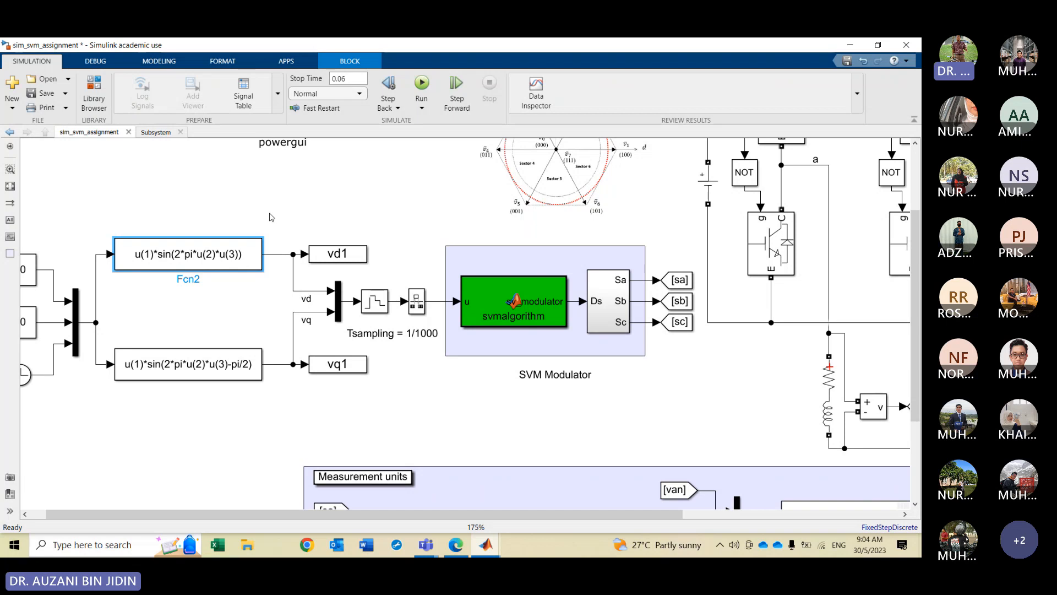
Add an annotation reading "vd = Vm.sin(wt) , w=2.pi.f" above the vd function block
{"action": "left_click", "coordinate": [9, 219]}
{"action": "left_click", "coordinate": [290, 229]}
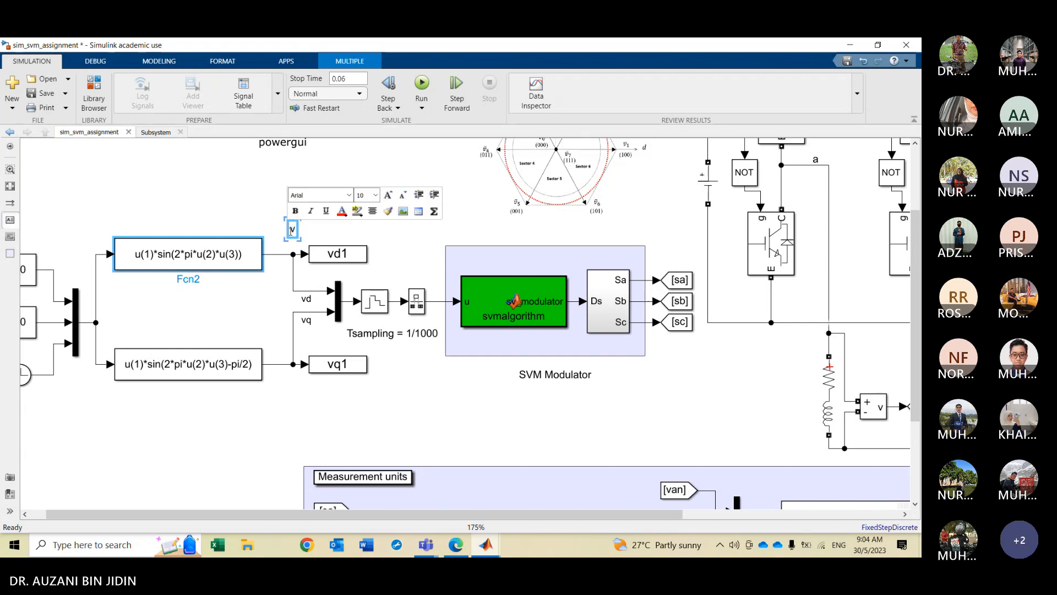
{"action": "type", "text": "vd = "}
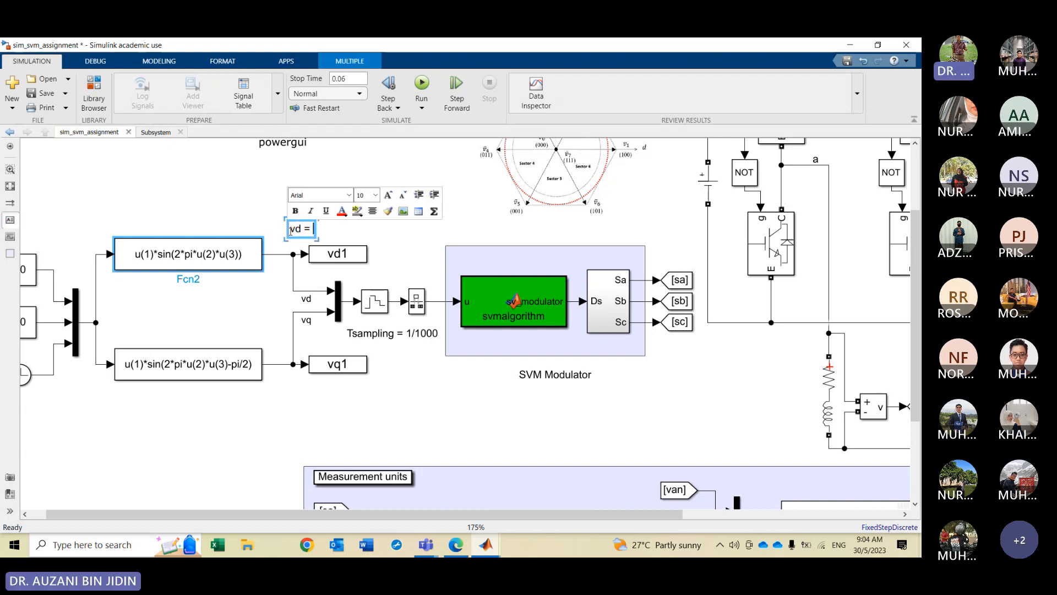
{"action": "type", "text": "Vm"}
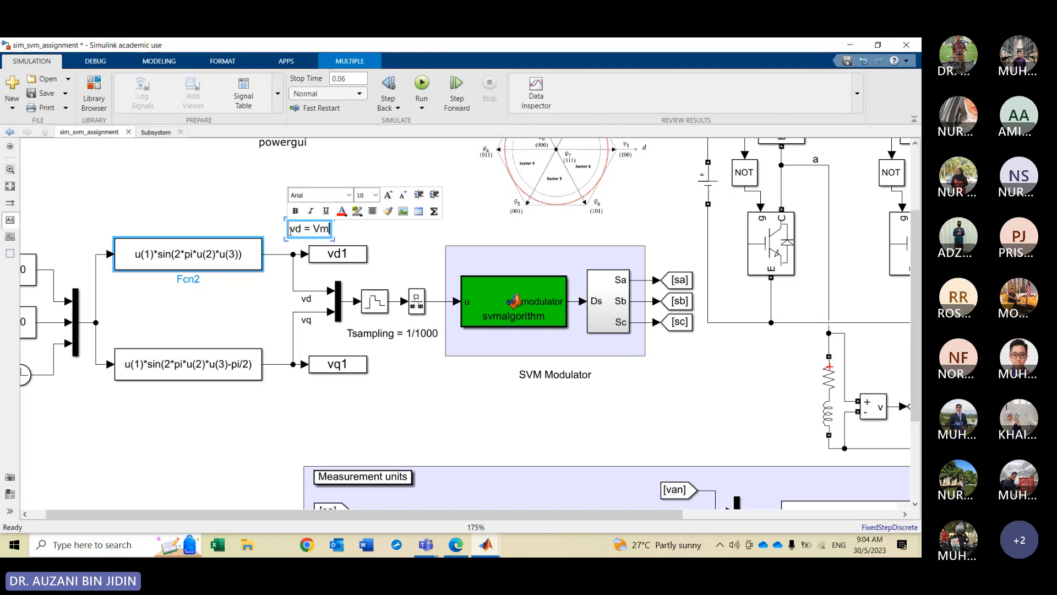
{"action": "type", "text": "."}
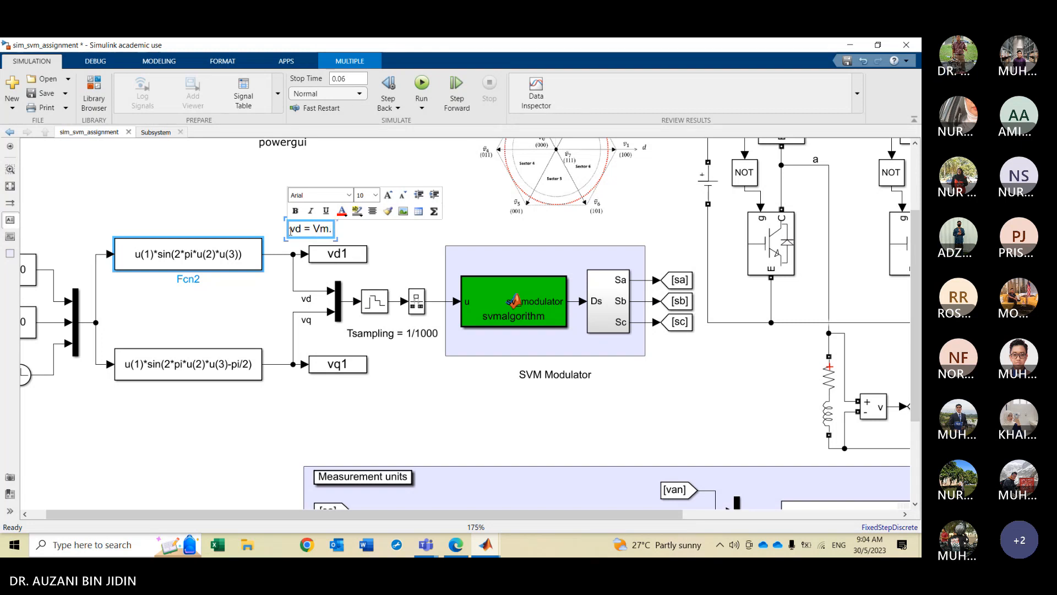
{"action": "type", "text": "sin("}
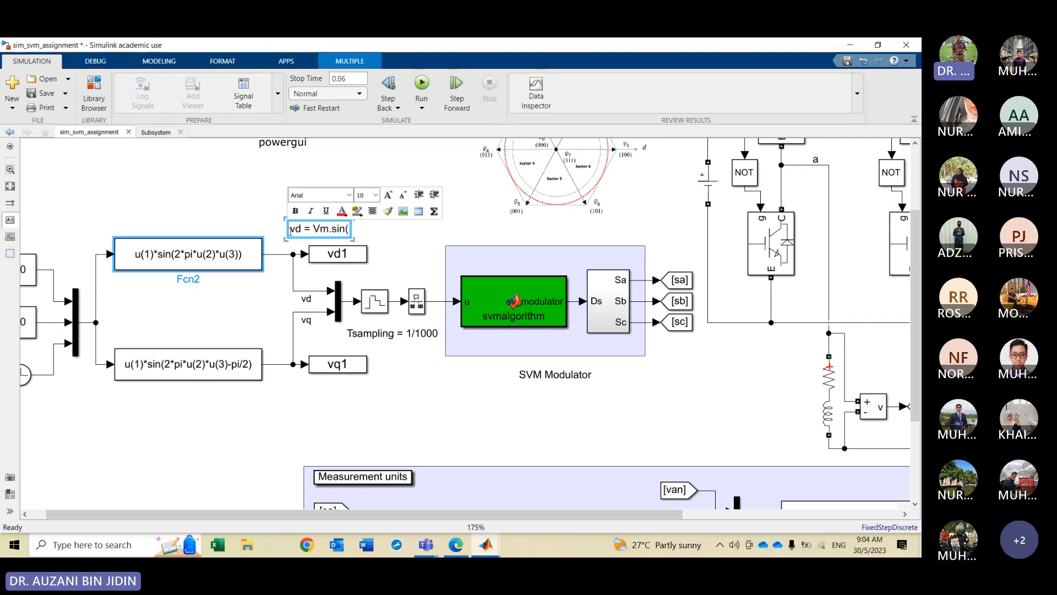
{"action": "type", "text": "wt) , w"}
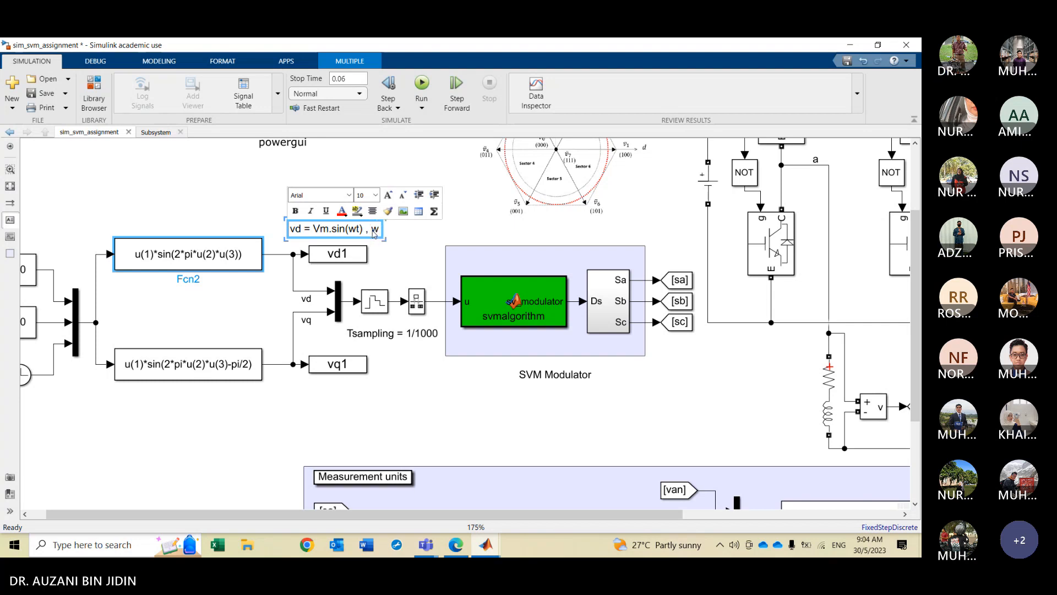
{"action": "type", "text": "=2"}
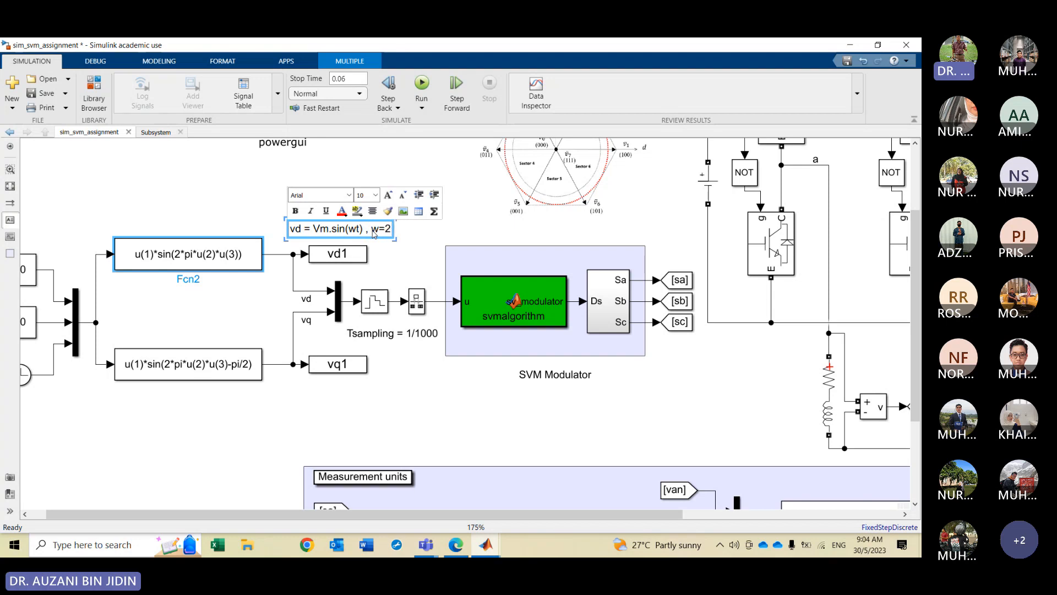
{"action": "type", "text": ".pi.f"}
{"action": "left_click", "coordinate": [389, 264]}
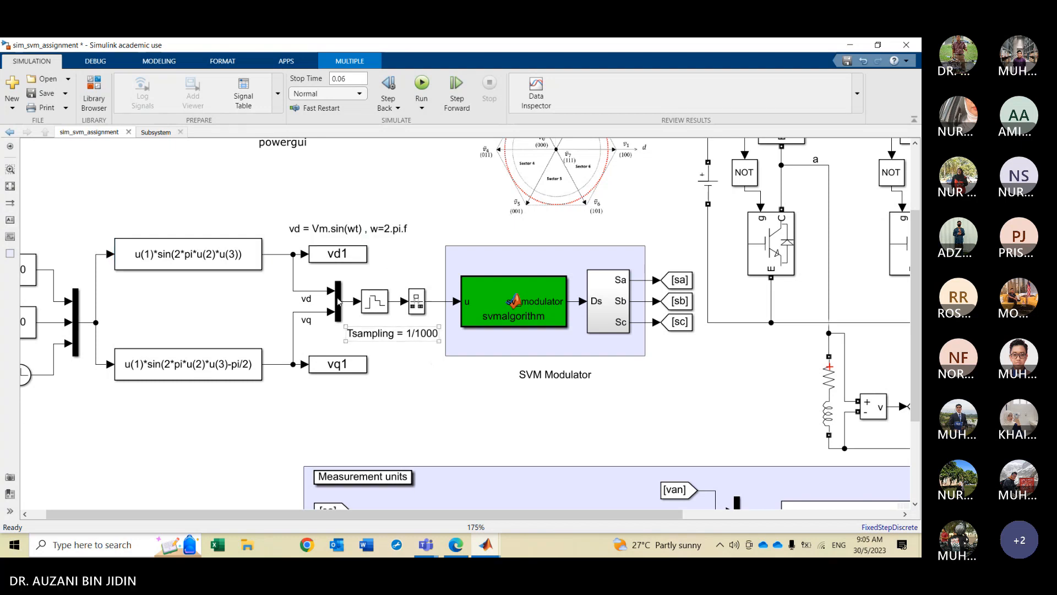
Add an annotation reading "vq = Vm.sin(2.pi.f.t - pi/2)" below the vq function block
{"action": "scroll", "coordinate": [318, 290], "scroll_direction": "up", "scroll_amount": 1}
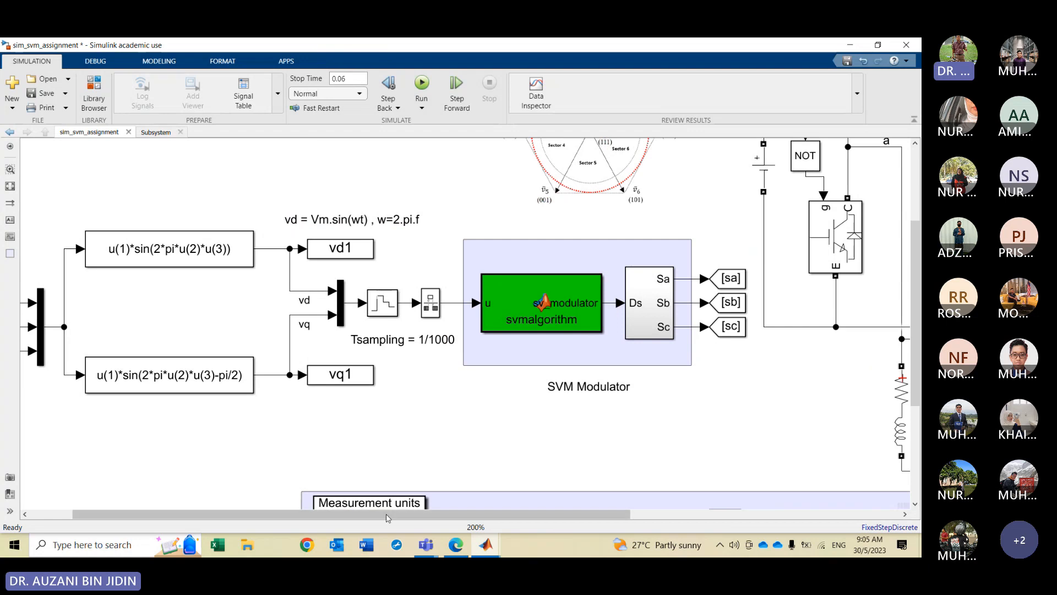
{"action": "left_click_drag", "start_coordinate": [387, 519], "coordinate": [338, 518]}
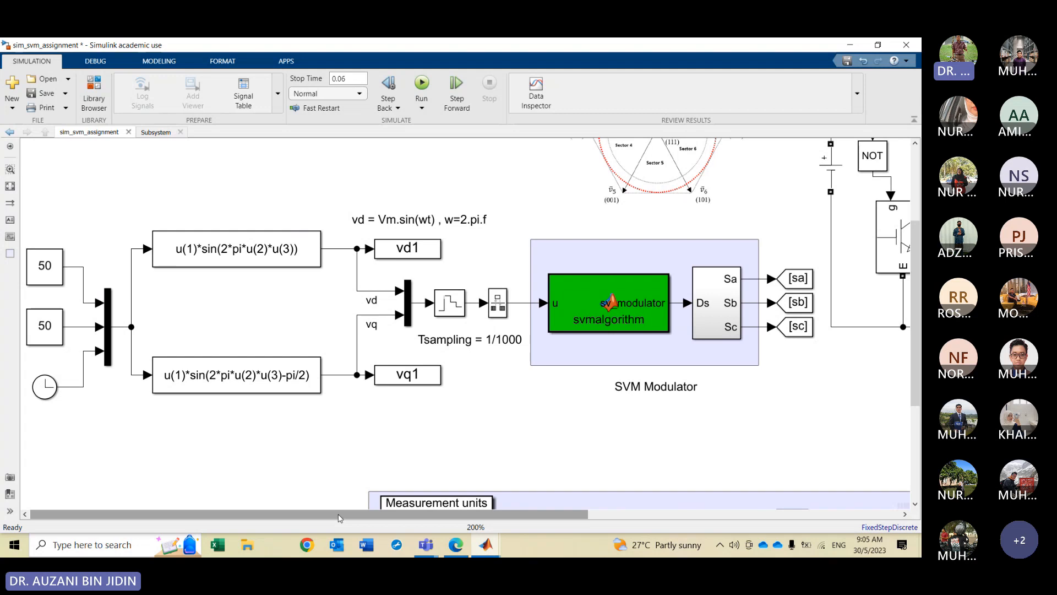
{"action": "left_click", "coordinate": [281, 265]}
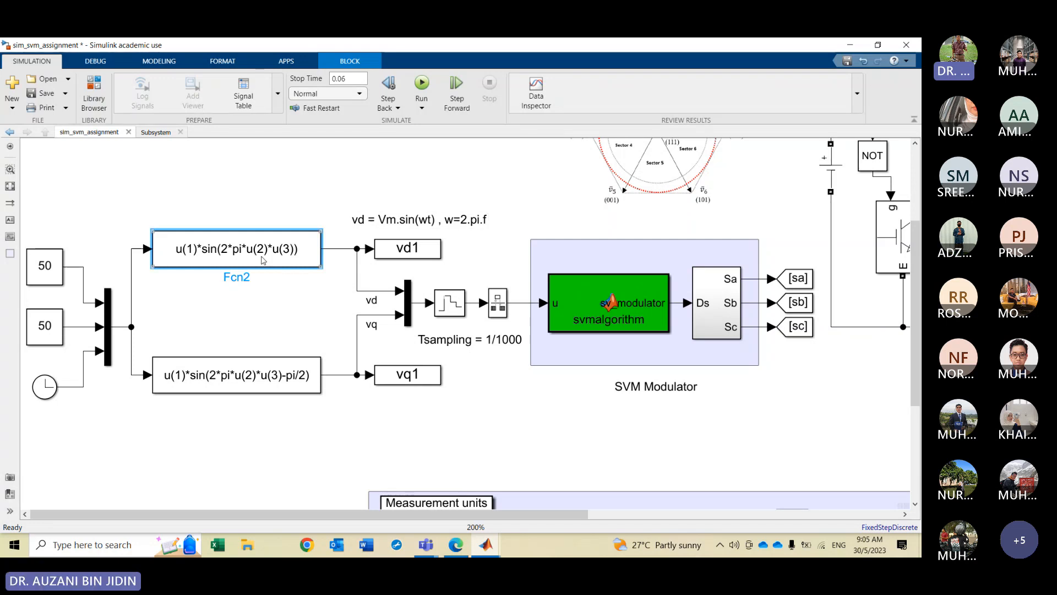
{"action": "left_click", "coordinate": [263, 260]}
{"action": "left_click", "coordinate": [389, 226]}
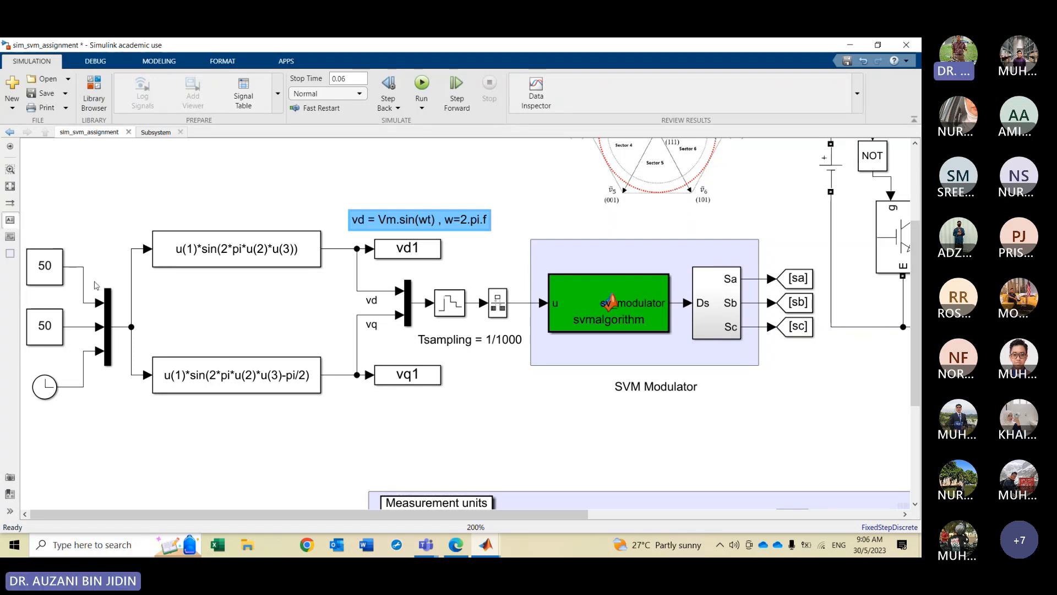
{"action": "double_click", "coordinate": [334, 398]}
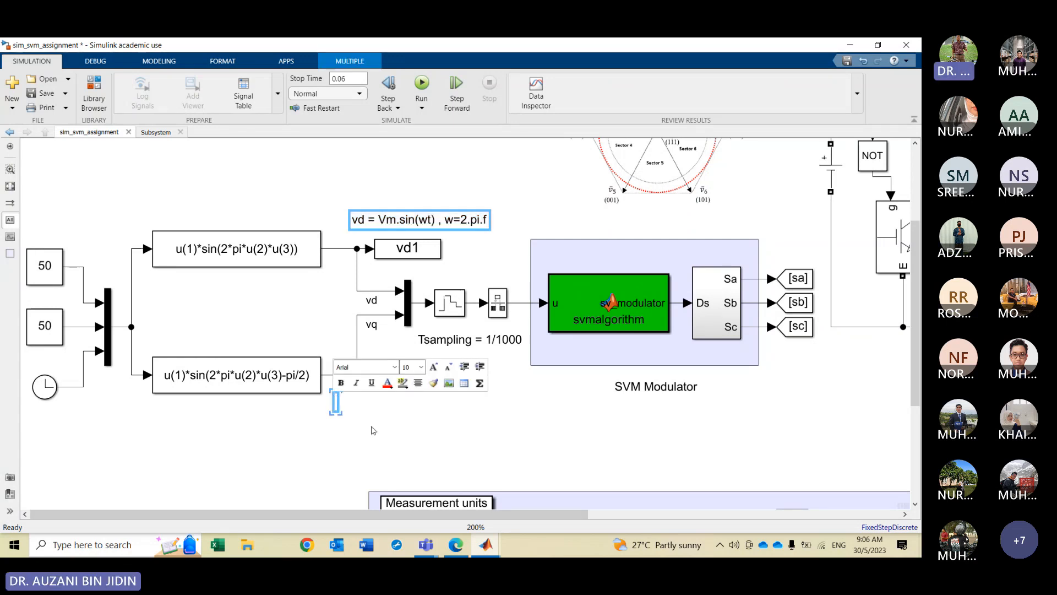
{"action": "type", "text": "v"}
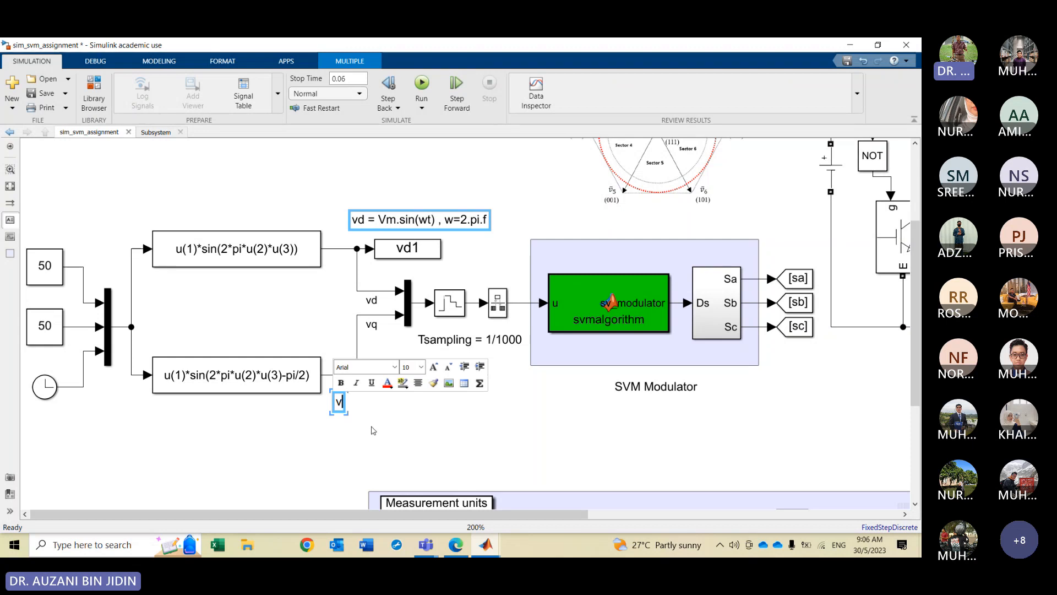
{"action": "type", "text": "q = V"}
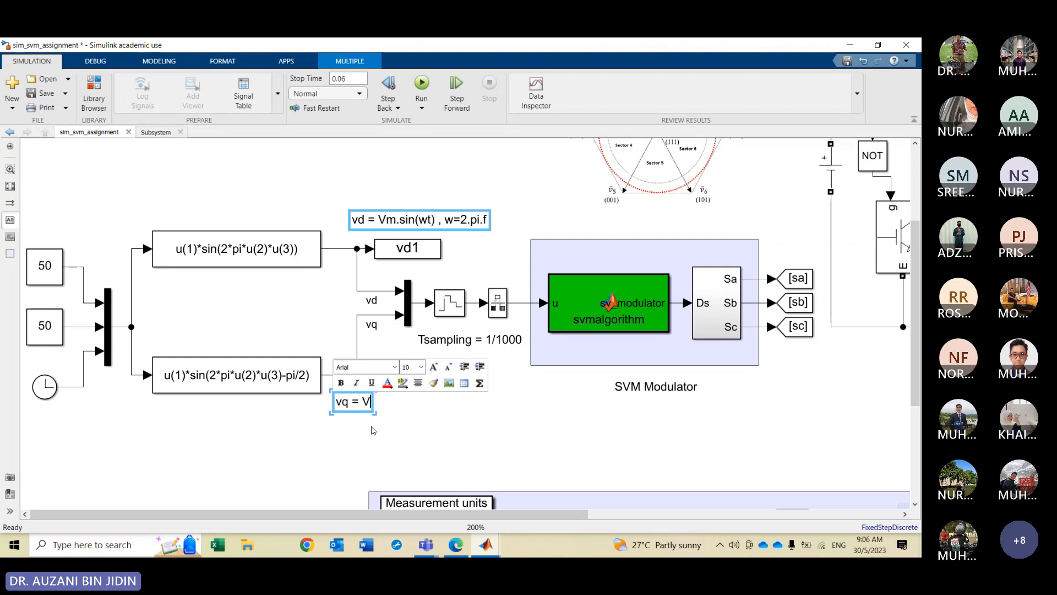
{"action": "type", "text": "m.s"}
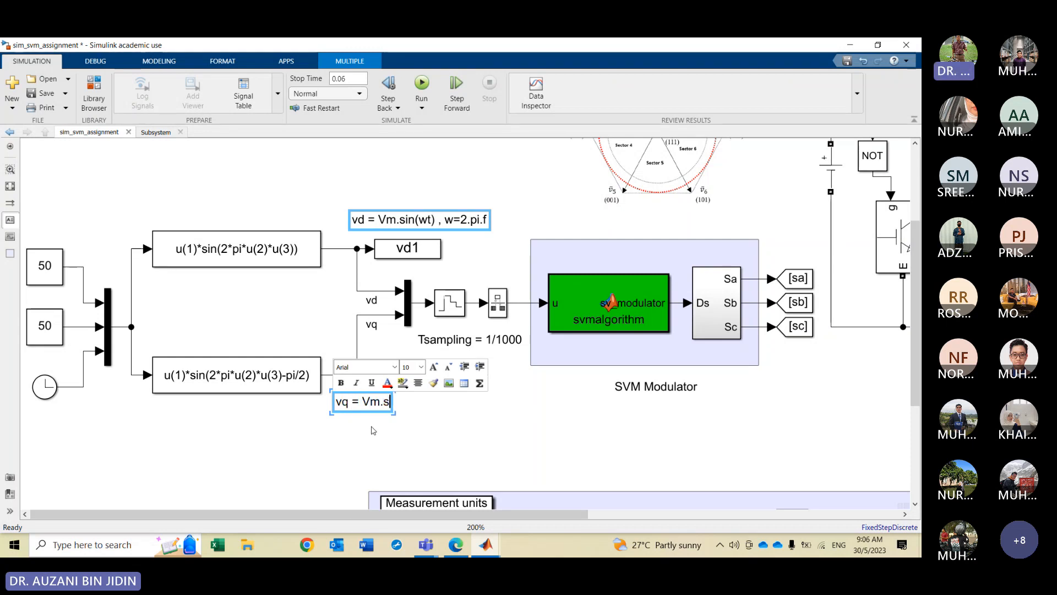
{"action": "type", "text": "in("}
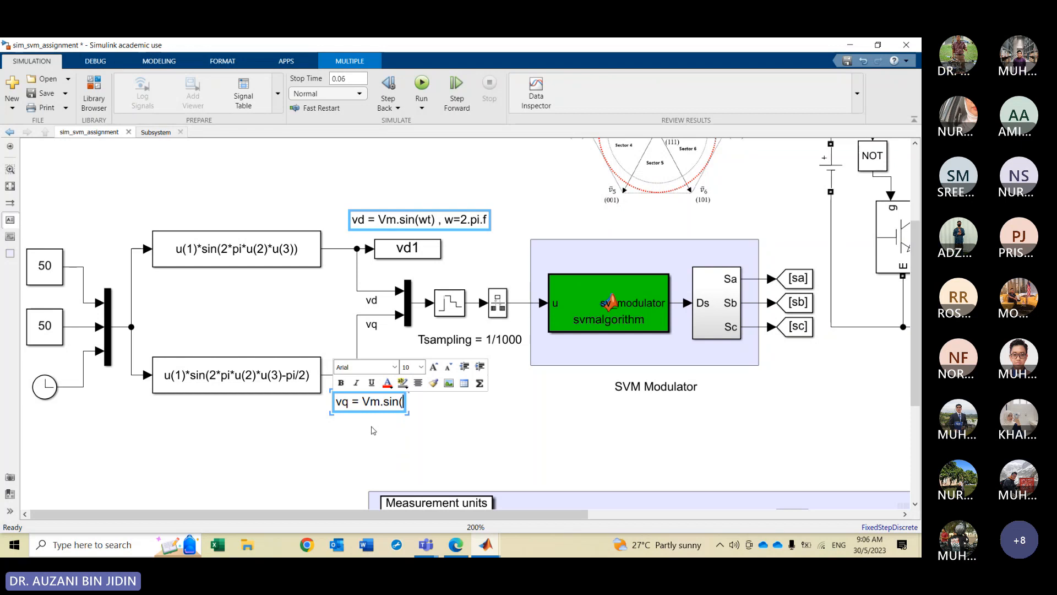
{"action": "type", "text": "2.pi"}
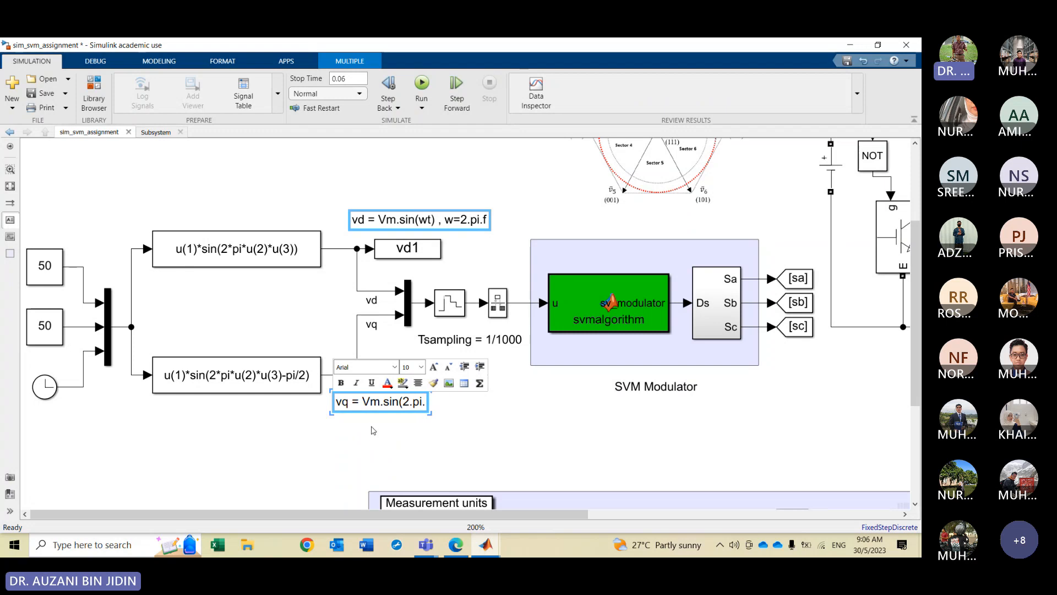
{"action": "type", "text": ".f.t "}
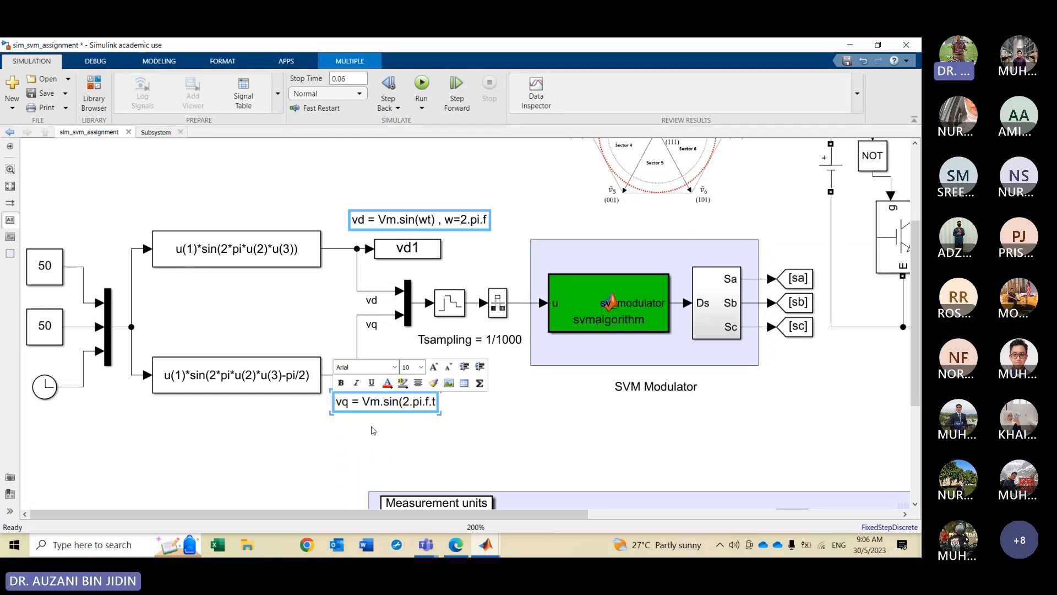
{"action": "type", "text": "- "}
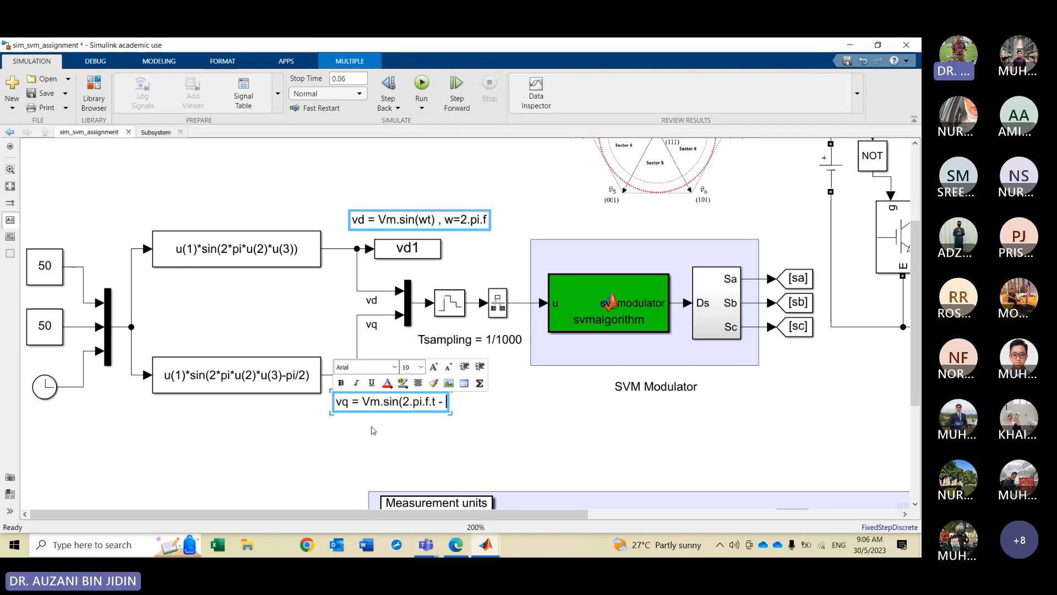
{"action": "type", "text": "pi/2)"}
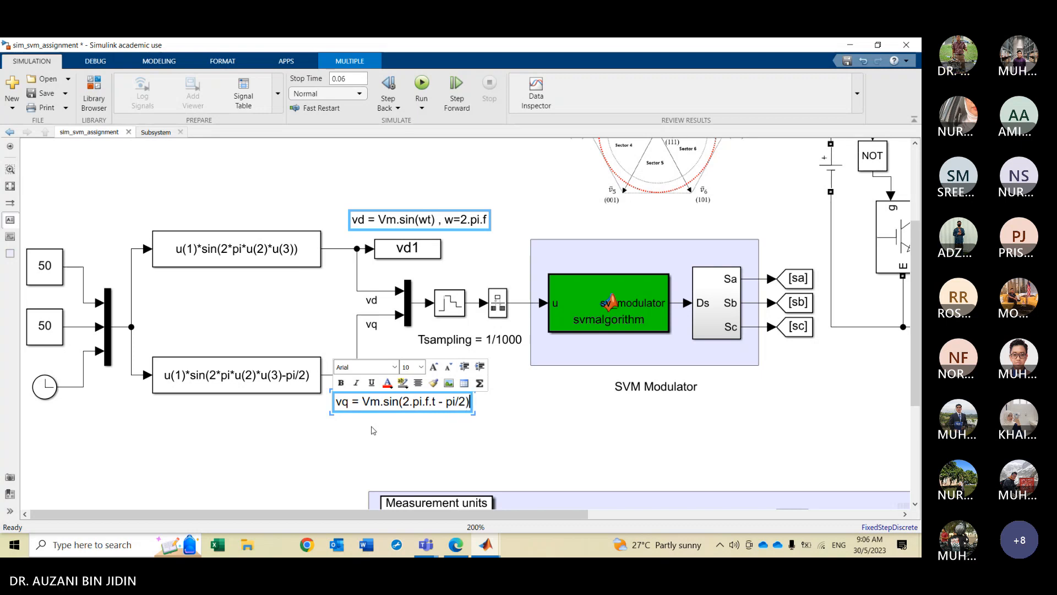
{"action": "key", "text": "Escape"}
{"action": "left_click", "coordinate": [542, 414]}
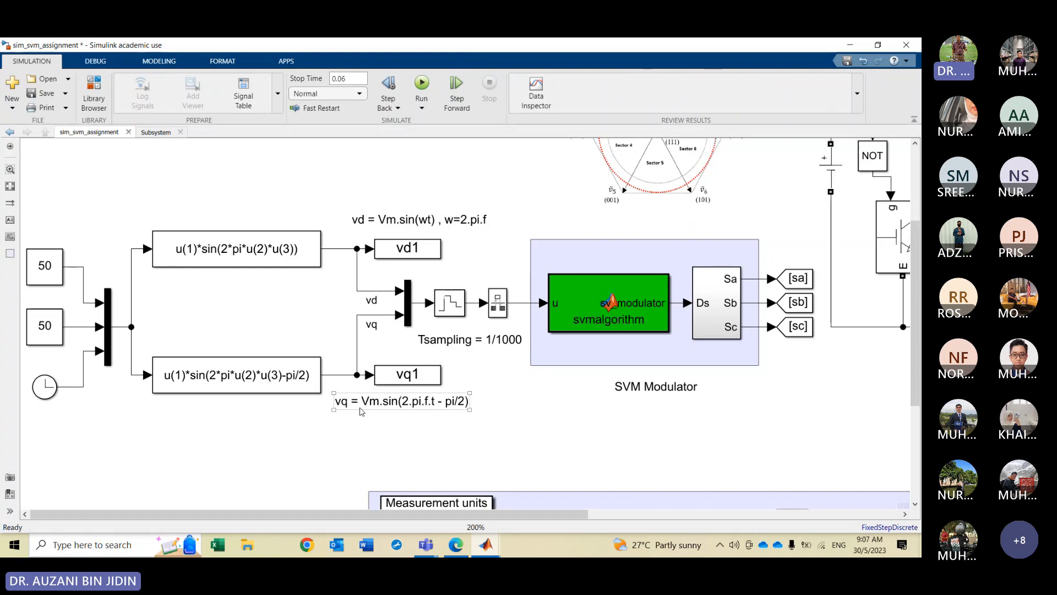
Add an annotation reading "u(1) = Vm" beside the first constant block's input line
{"action": "left_click", "coordinate": [362, 412]}
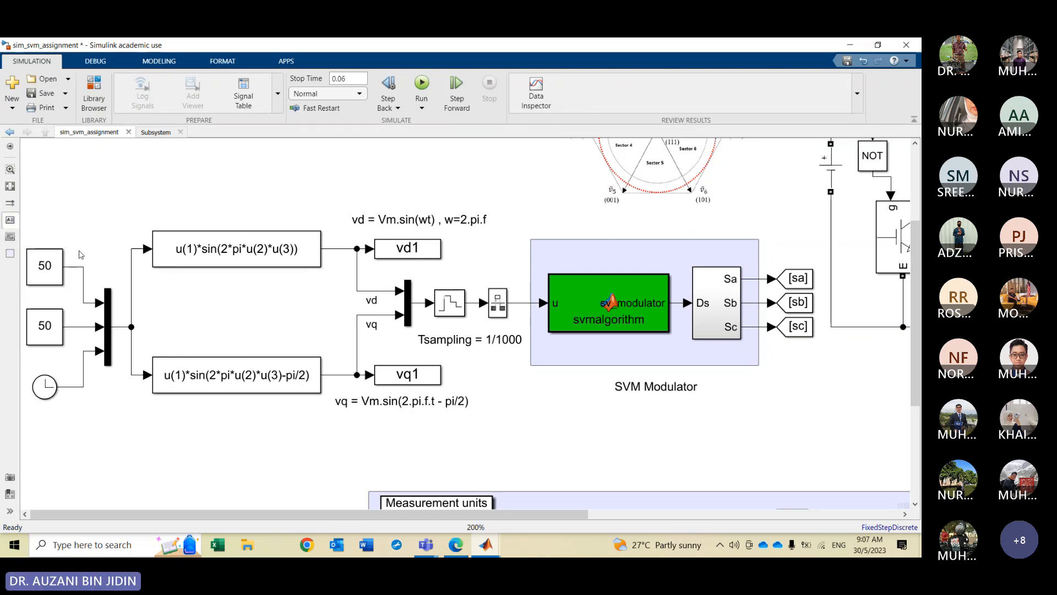
{"action": "double_click", "coordinate": [81, 259]}
{"action": "type", "text": "u"}
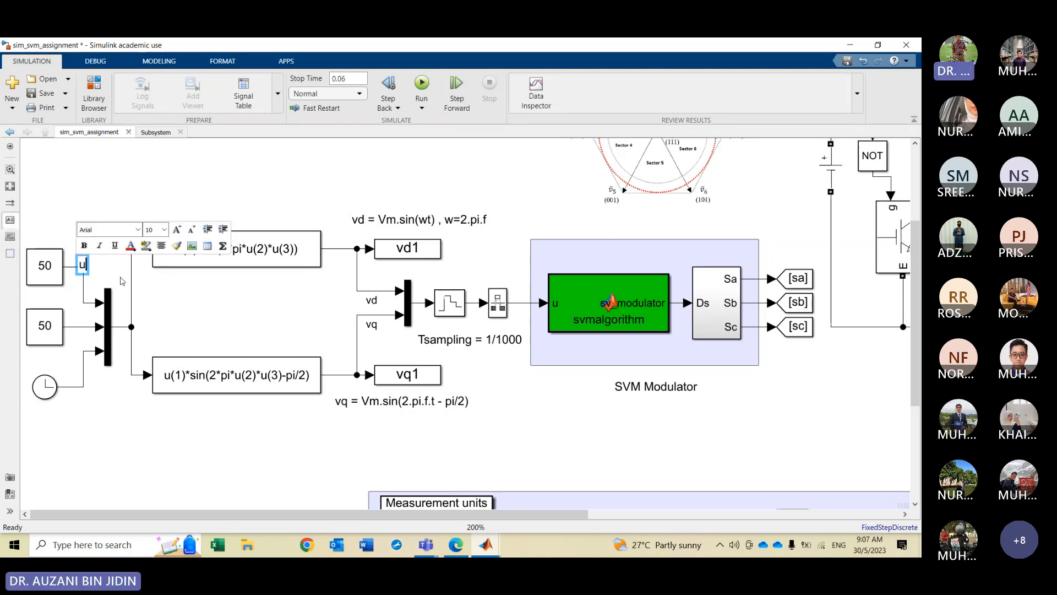
{"action": "type", "text": "(1) ="}
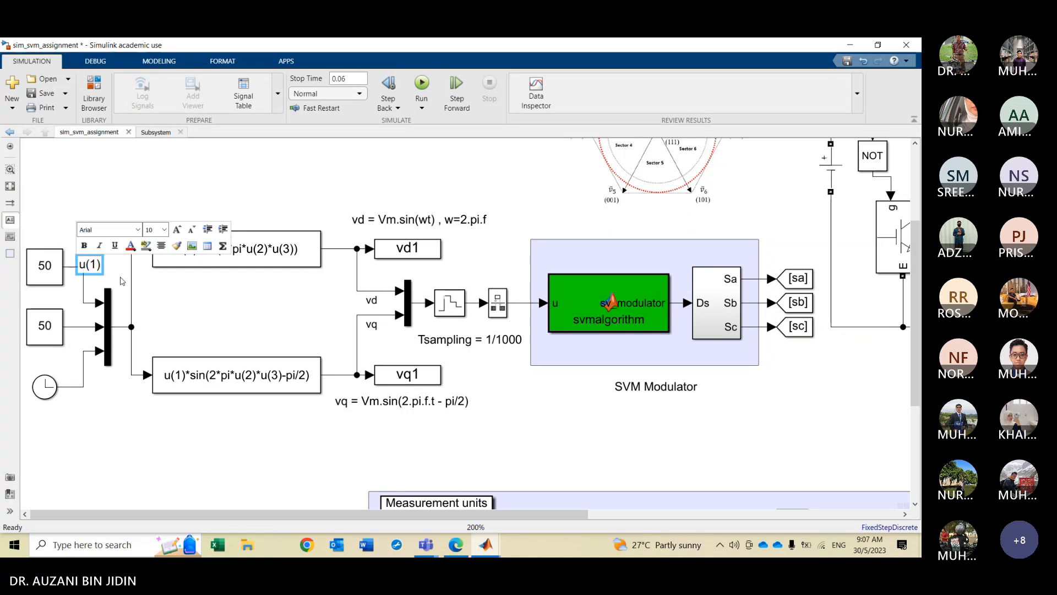
{"action": "type", "text": " Vm"}
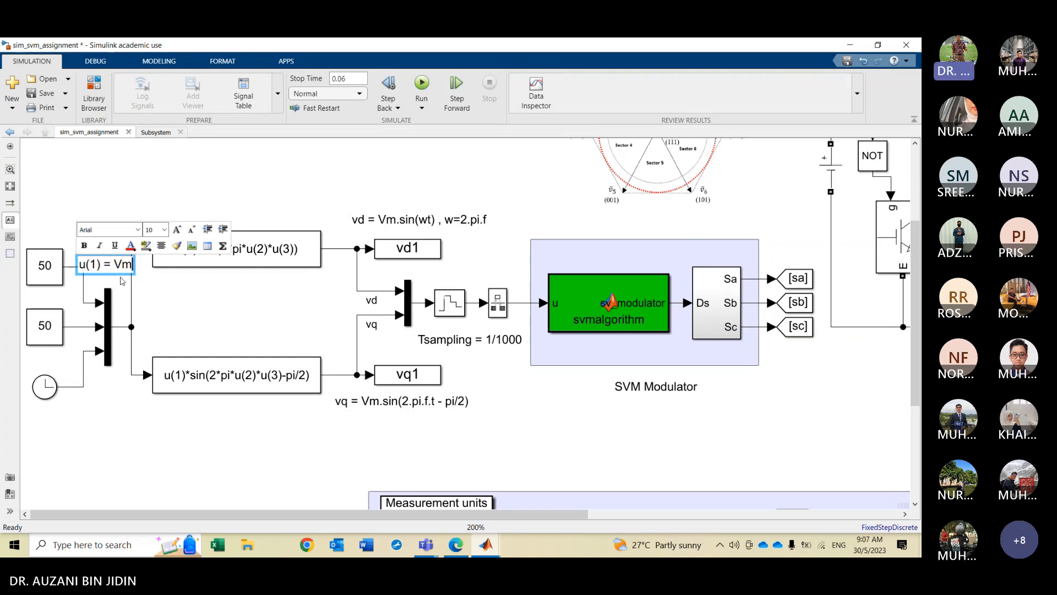
{"action": "left_click", "coordinate": [155, 285]}
{"action": "mouse_move", "coordinate": [110, 259]}
{"action": "left_mouse_down"}
{"action": "mouse_move", "coordinate": [98, 243]}
{"action": "mouse_move", "coordinate": [102, 261]}
{"action": "mouse_move", "coordinate": [112, 246]}
{"action": "left_mouse_up"}
{"action": "left_click", "coordinate": [172, 308]}
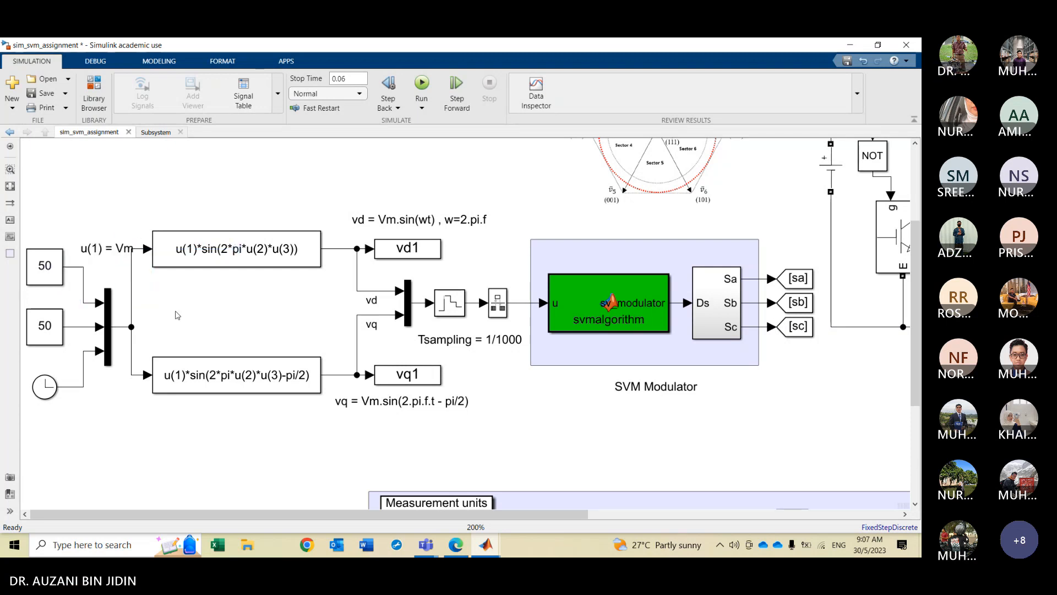
Add an annotation reading "u(2) = f" and place it beside the second constant block
{"action": "left_click", "coordinate": [9, 219]}
{"action": "left_click", "coordinate": [163, 301]}
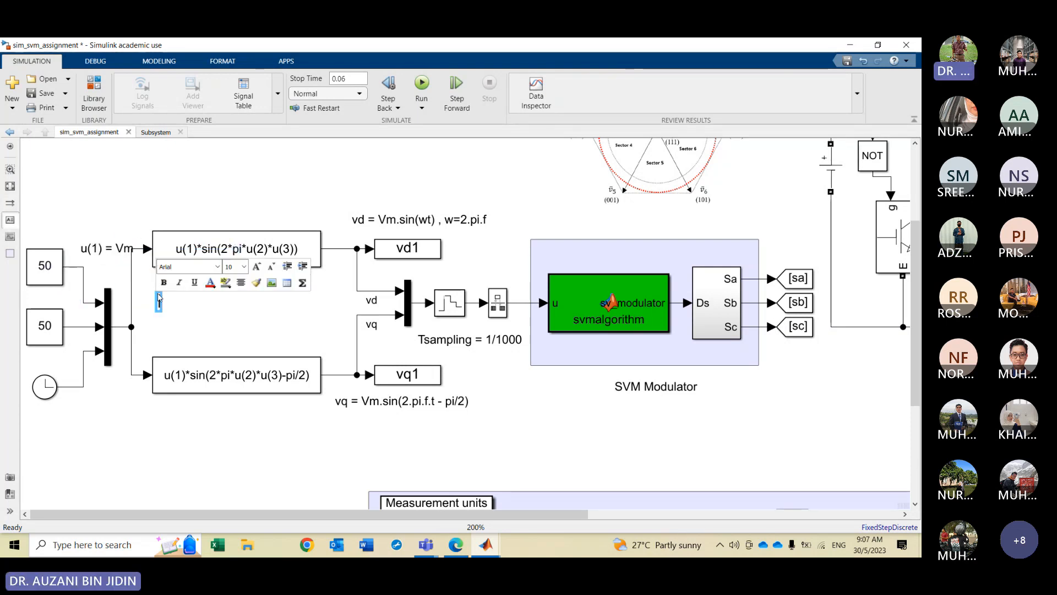
{"action": "type", "text": "u(2) "}
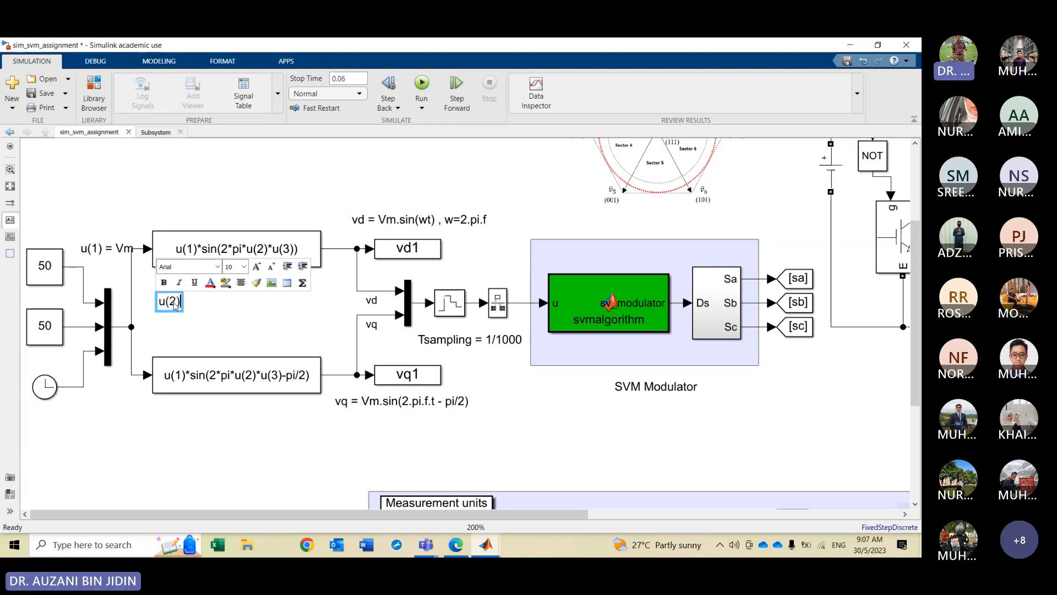
{"action": "type", "text": "= f"}
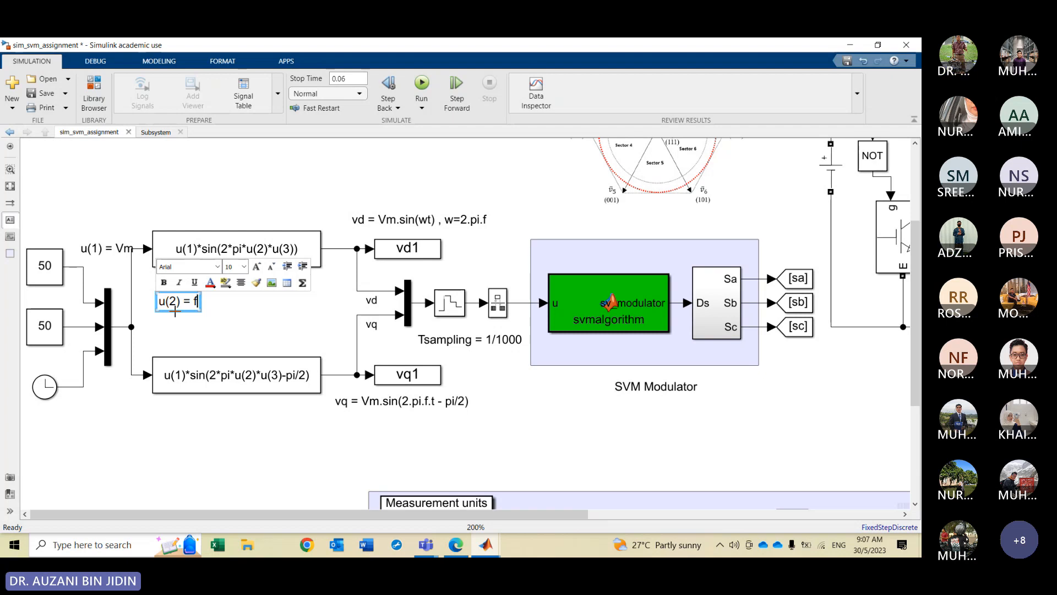
{"action": "left_click", "coordinate": [183, 326]}
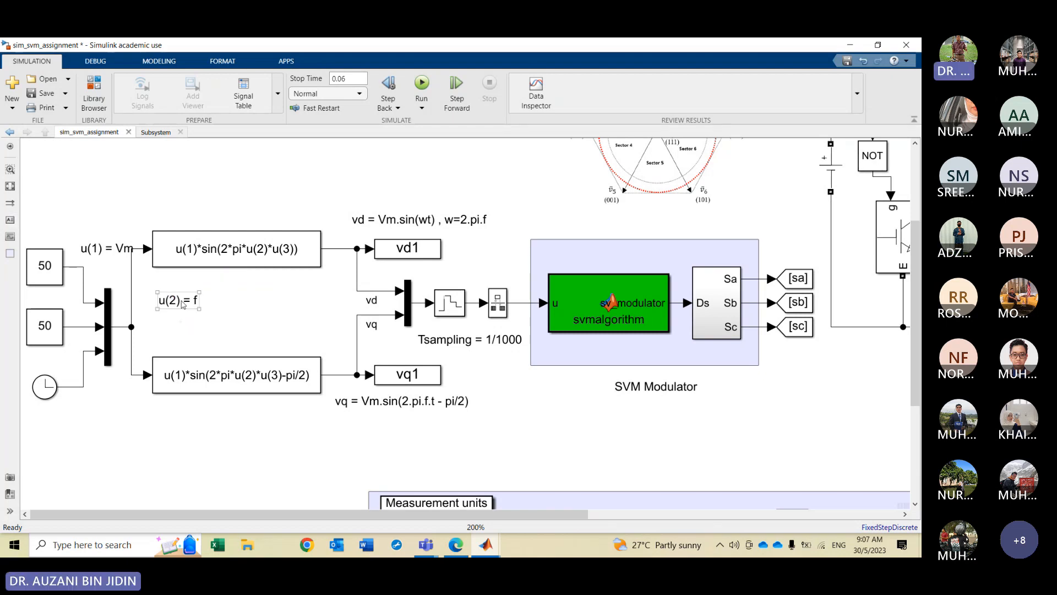
{"action": "mouse_move", "coordinate": [180, 303]}
{"action": "left_mouse_down"}
{"action": "mouse_move", "coordinate": [139, 307]}
{"action": "mouse_move", "coordinate": [144, 315]}
{"action": "mouse_move", "coordinate": [108, 301]}
{"action": "mouse_move", "coordinate": [91, 320]}
{"action": "left_mouse_up"}
Shift the two constant blocks and the clock leftward and reposition the u(2) label beside them
{"action": "left_click_drag", "start_coordinate": [46, 275], "coordinate": [28, 268]}
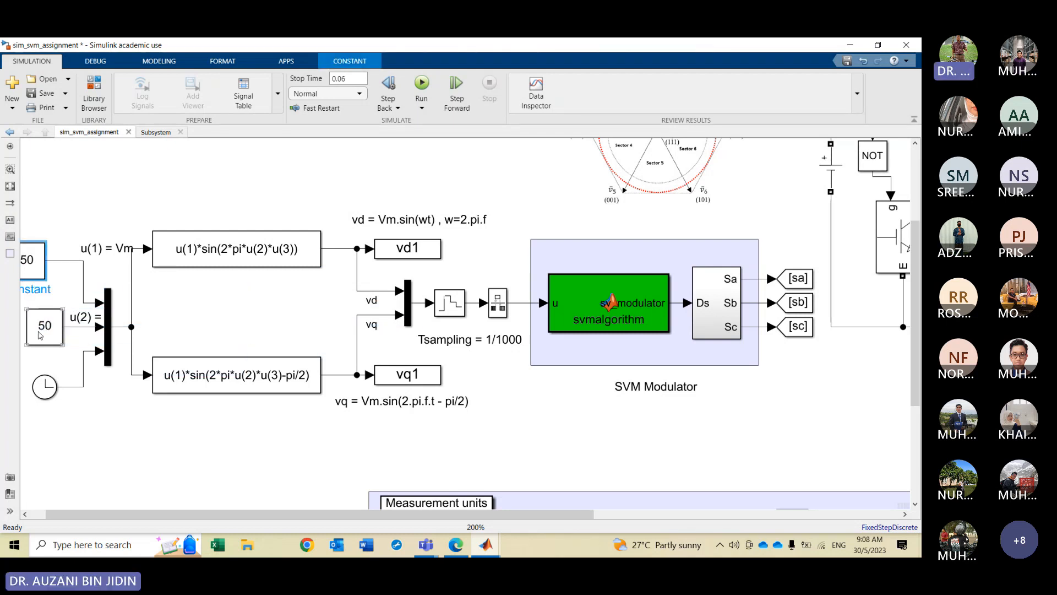
{"action": "left_click_drag", "start_coordinate": [44, 332], "coordinate": [26, 332]}
{"action": "left_click_drag", "start_coordinate": [47, 396], "coordinate": [31, 419]}
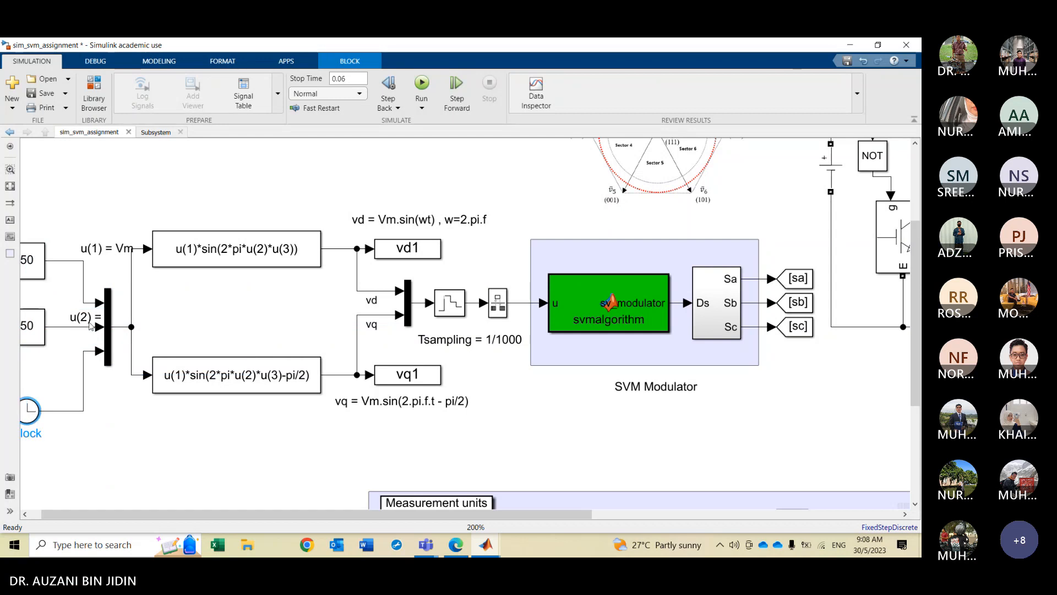
{"action": "left_click_drag", "start_coordinate": [86, 324], "coordinate": [70, 324]}
{"action": "left_click", "coordinate": [52, 426]}
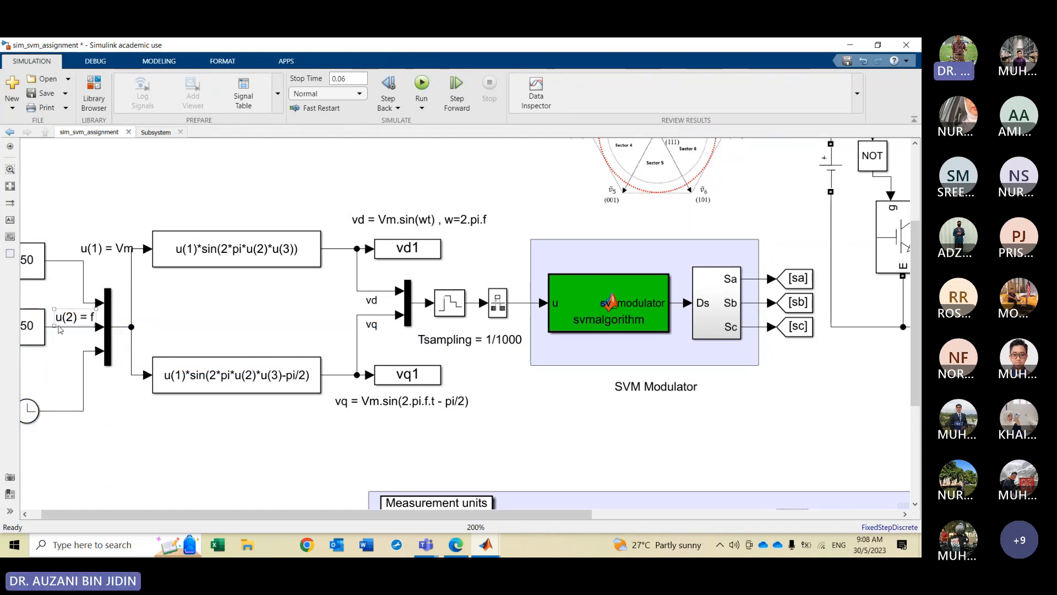
Add an annotation reading "u(3) = t" below the clock block
{"action": "left_click", "coordinate": [10, 219]}
{"action": "left_click", "coordinate": [63, 433]}
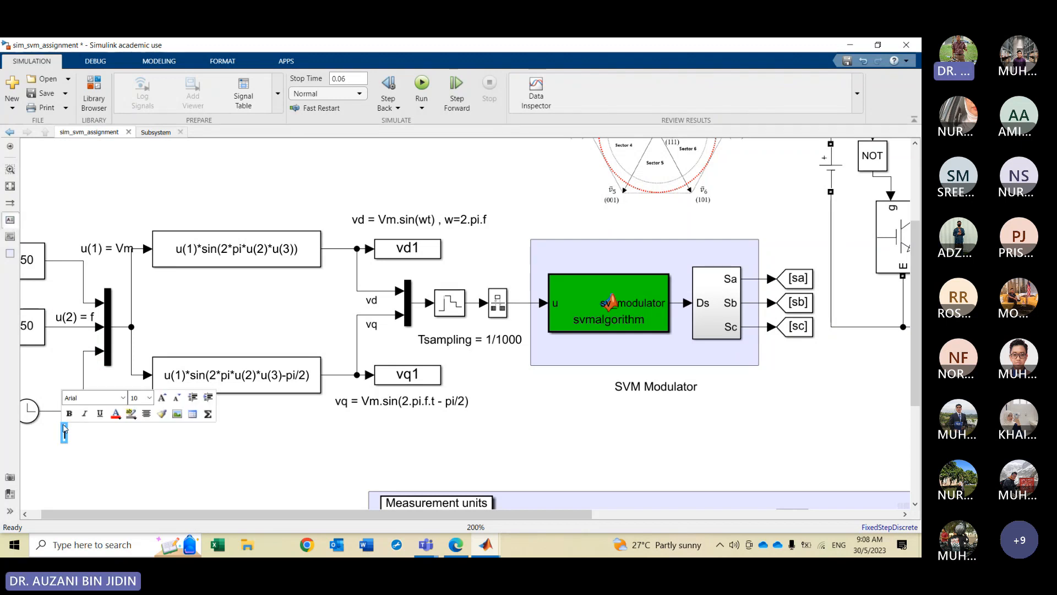
{"action": "type", "text": "u("}
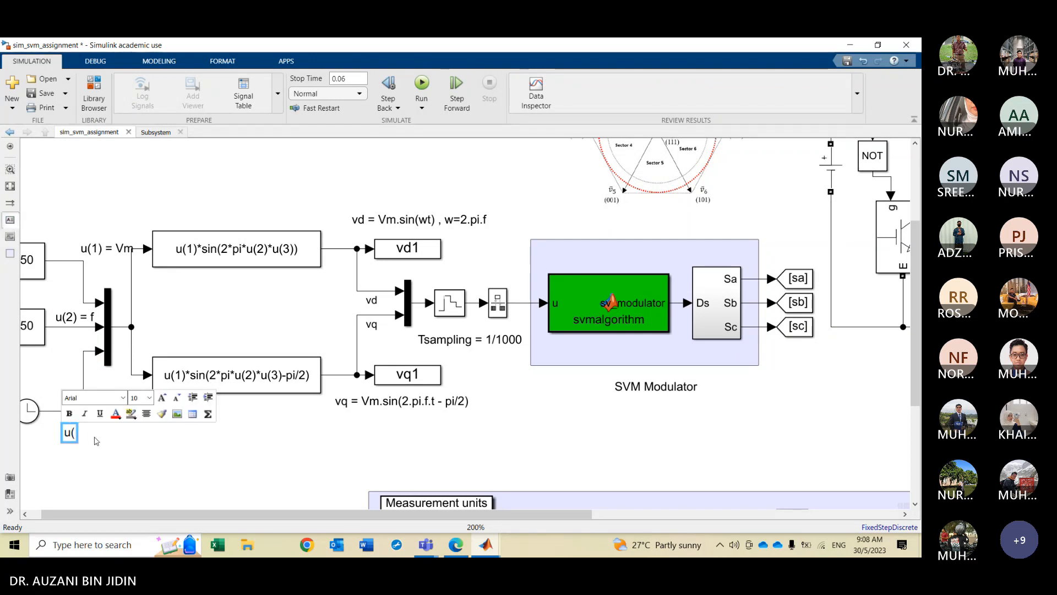
{"action": "type", "text": "3) = t"}
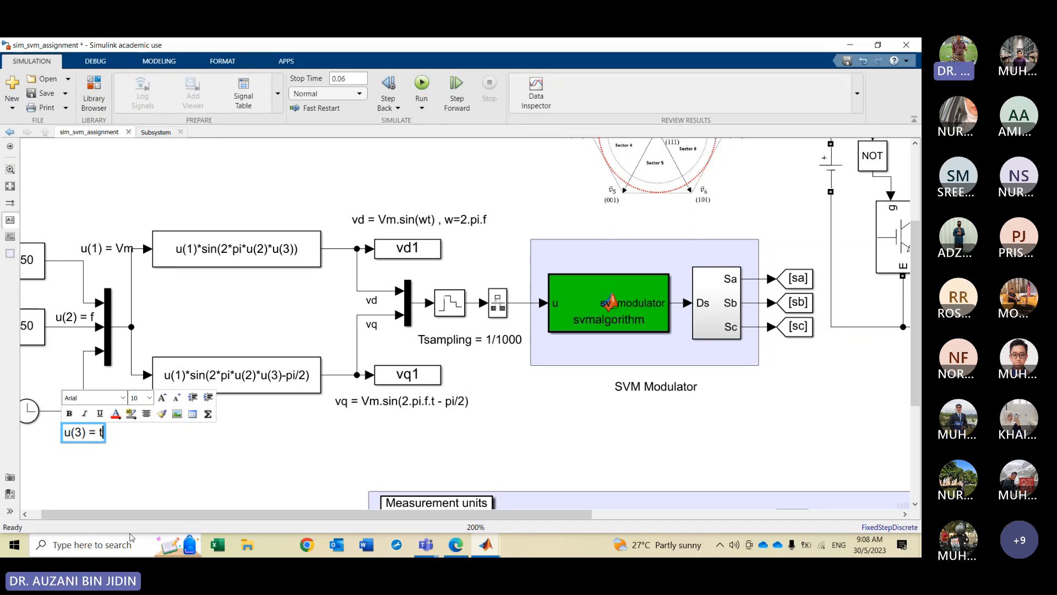
{"action": "left_click", "coordinate": [115, 479]}
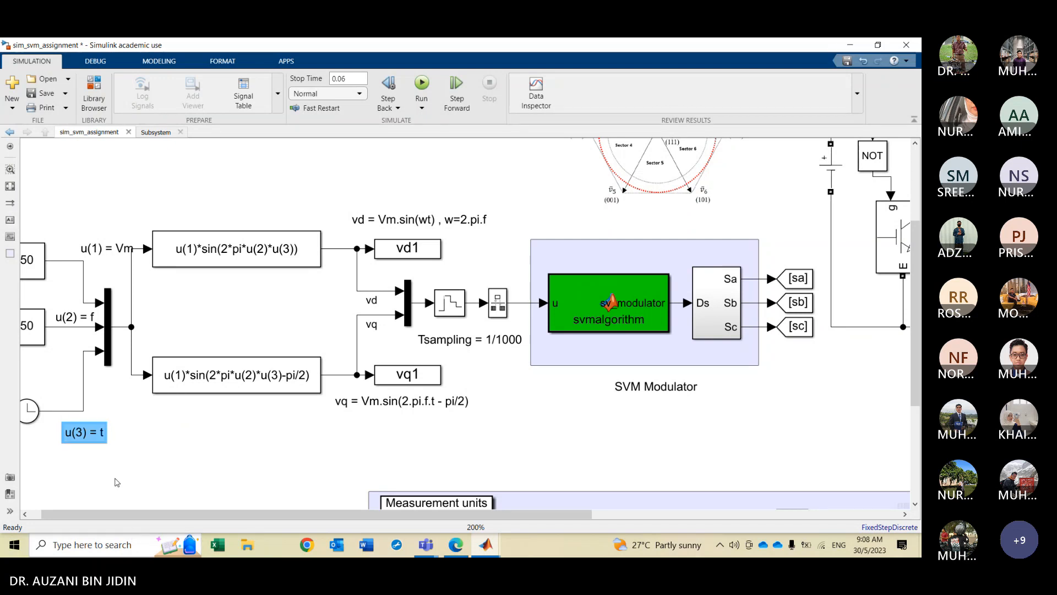
{"action": "left_click_drag", "start_coordinate": [81, 435], "coordinate": [72, 431]}
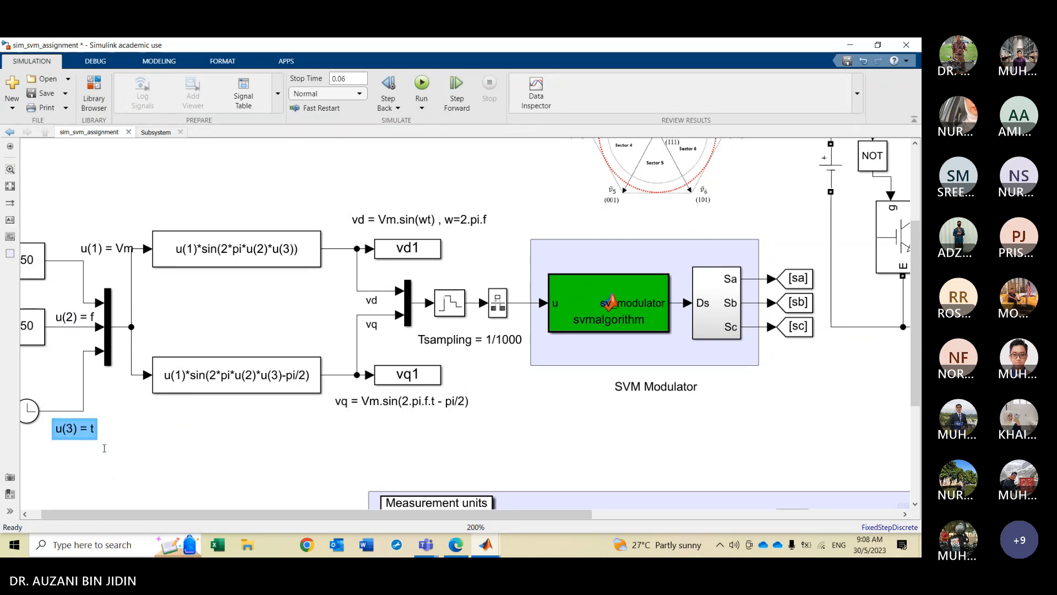
{"action": "left_click", "coordinate": [175, 467]}
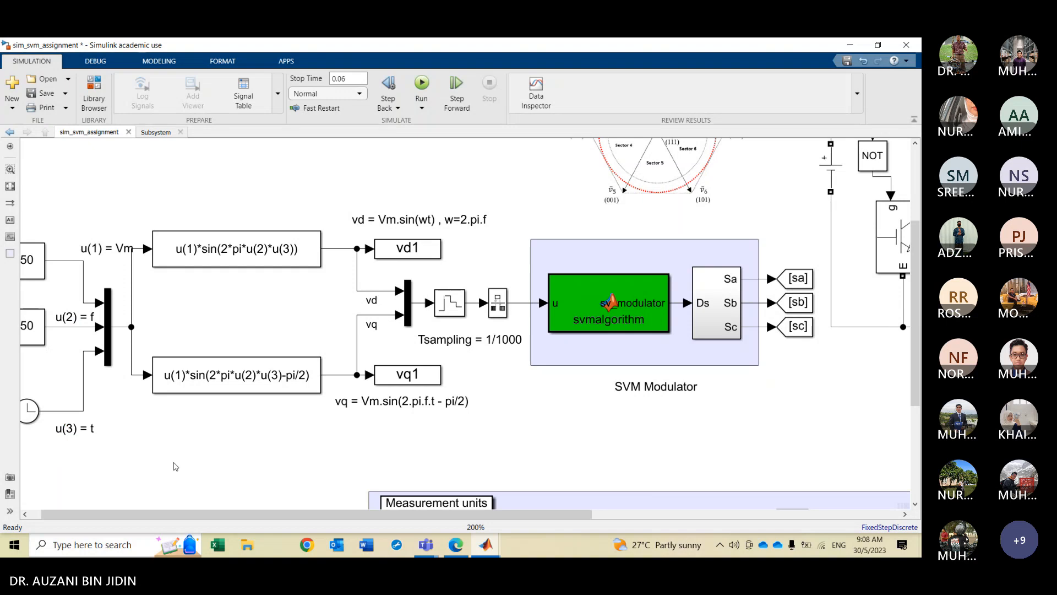
Add an annotation above the upper Fcn block reading "since Vdc = 120V, Vm,max = Vdc/sqrt(3)"
{"action": "left_click_drag", "start_coordinate": [281, 516], "coordinate": [270, 515]}
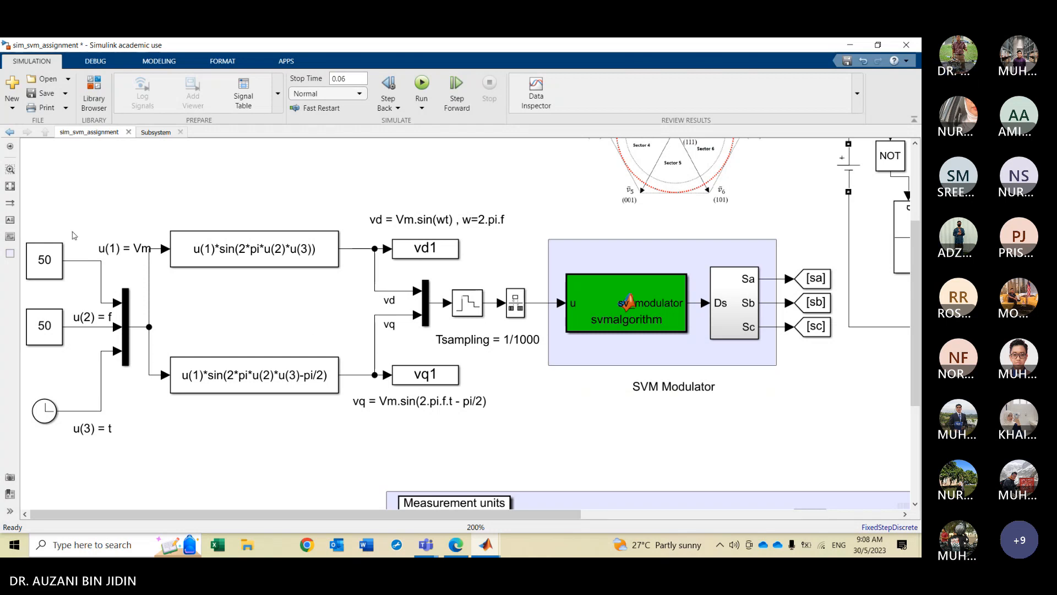
{"action": "left_click", "coordinate": [10, 221]}
{"action": "left_click", "coordinate": [109, 218]}
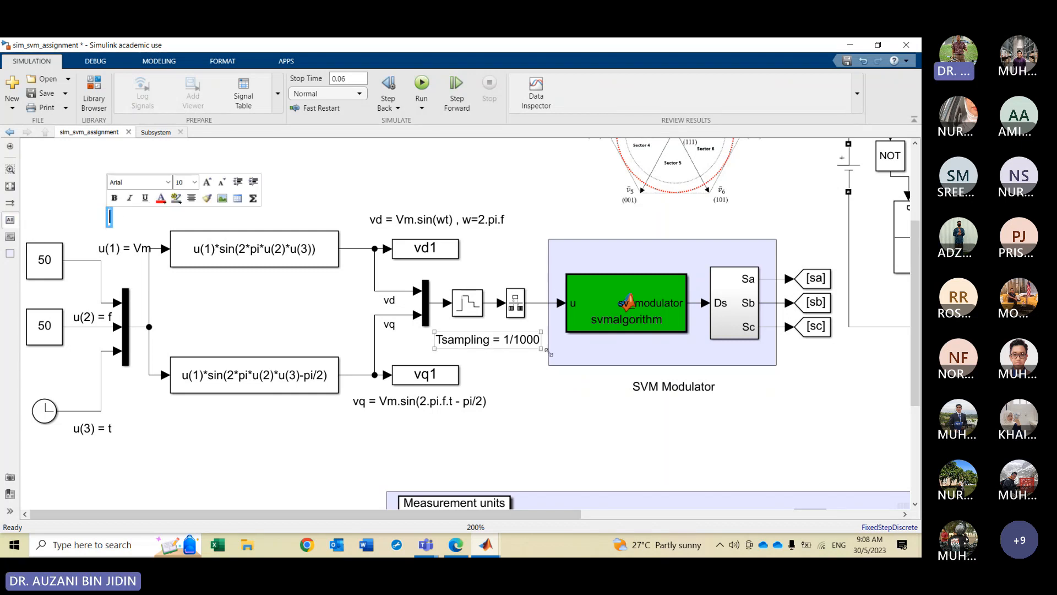
{"action": "left_click", "coordinate": [551, 358]}
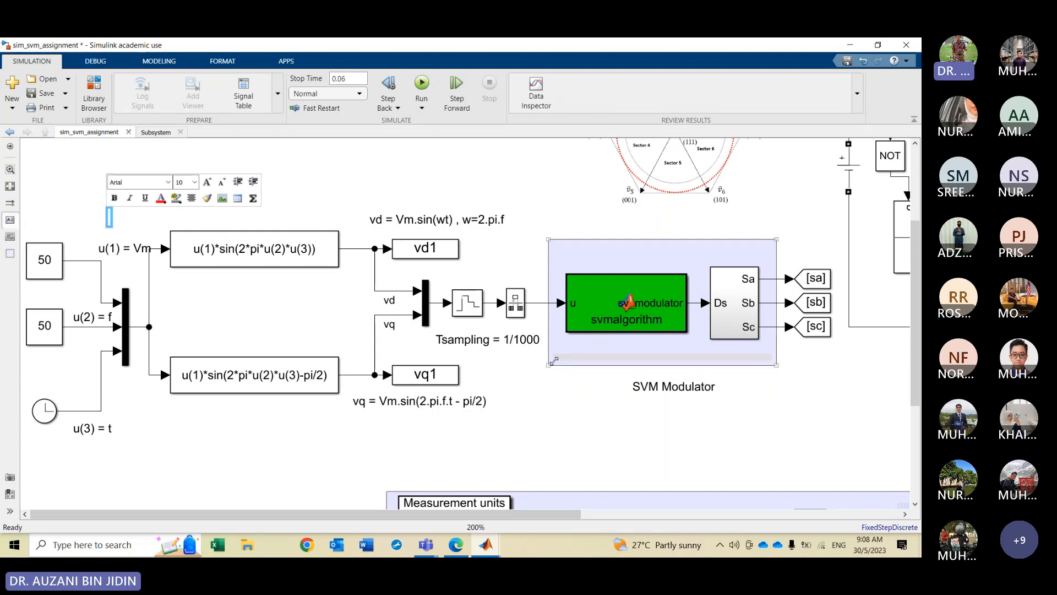
{"action": "left_click", "coordinate": [513, 386]}
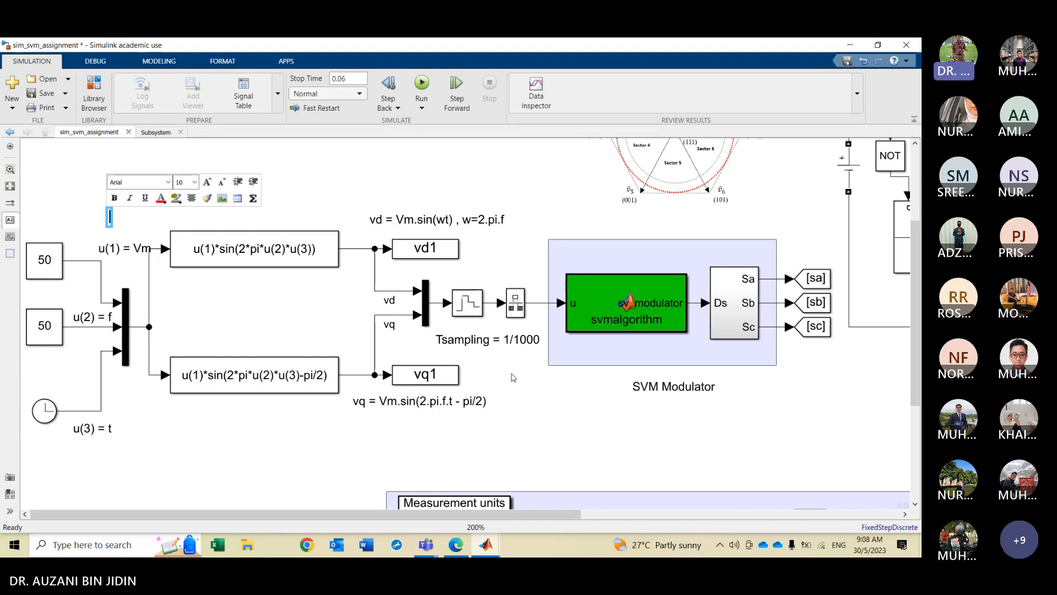
{"action": "type", "text": "since"}
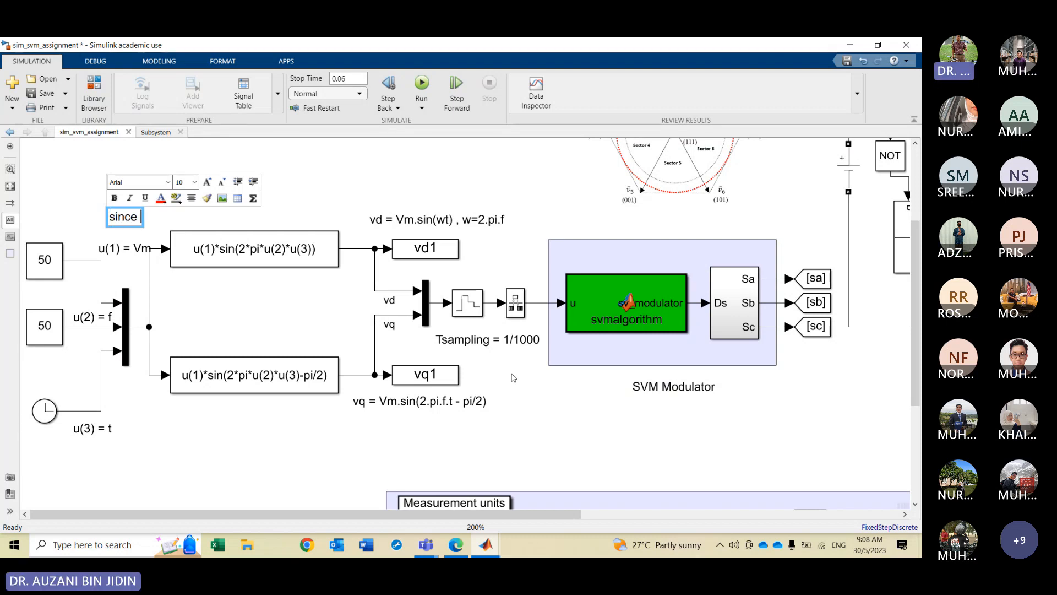
{"action": "type", "text": " Vdc"}
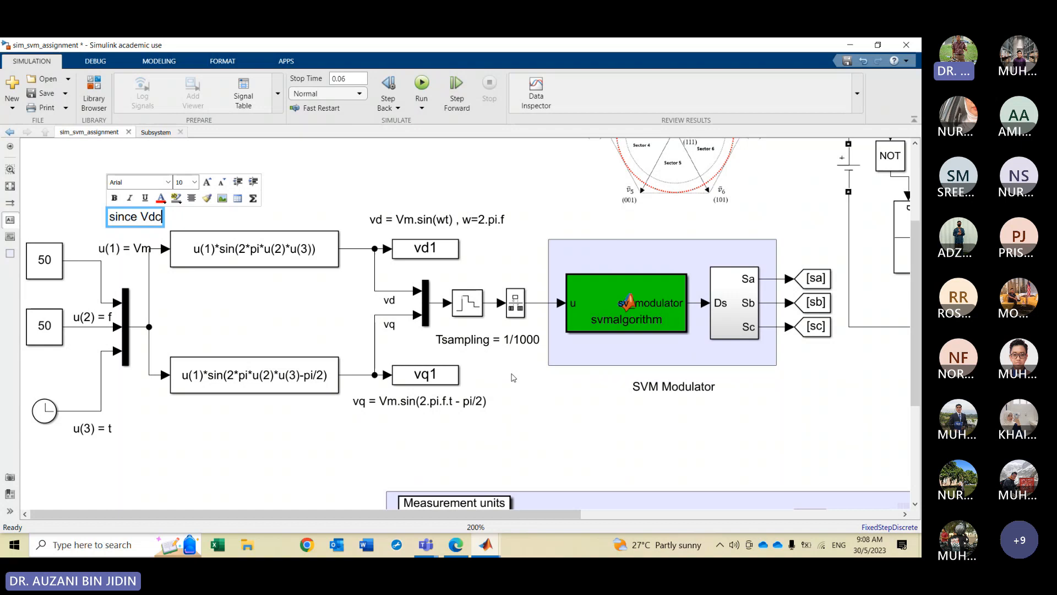
{"action": "type", "text": " ="}
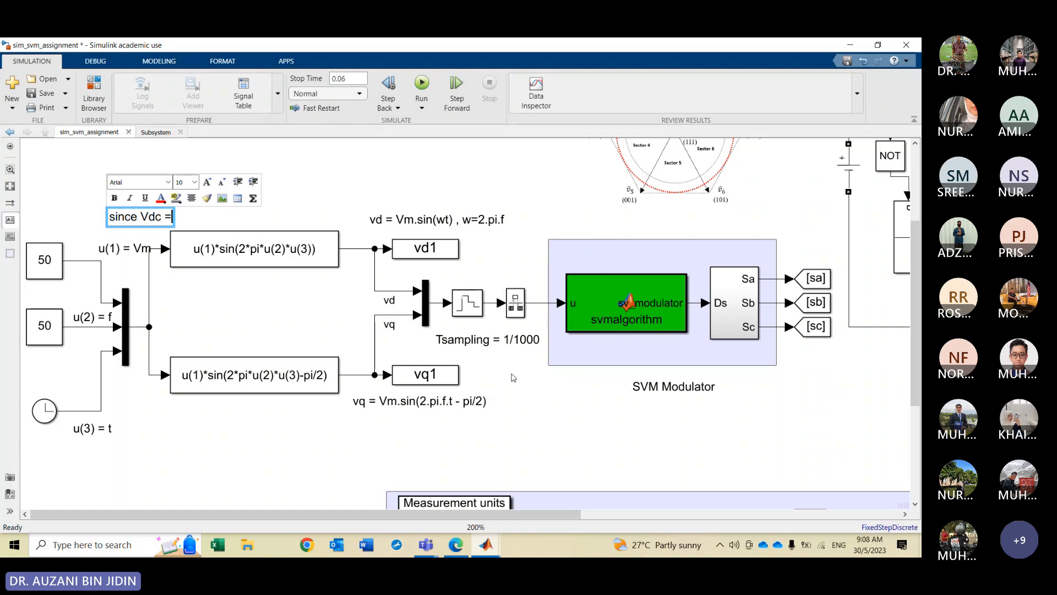
{"action": "type", "text": " 120"}
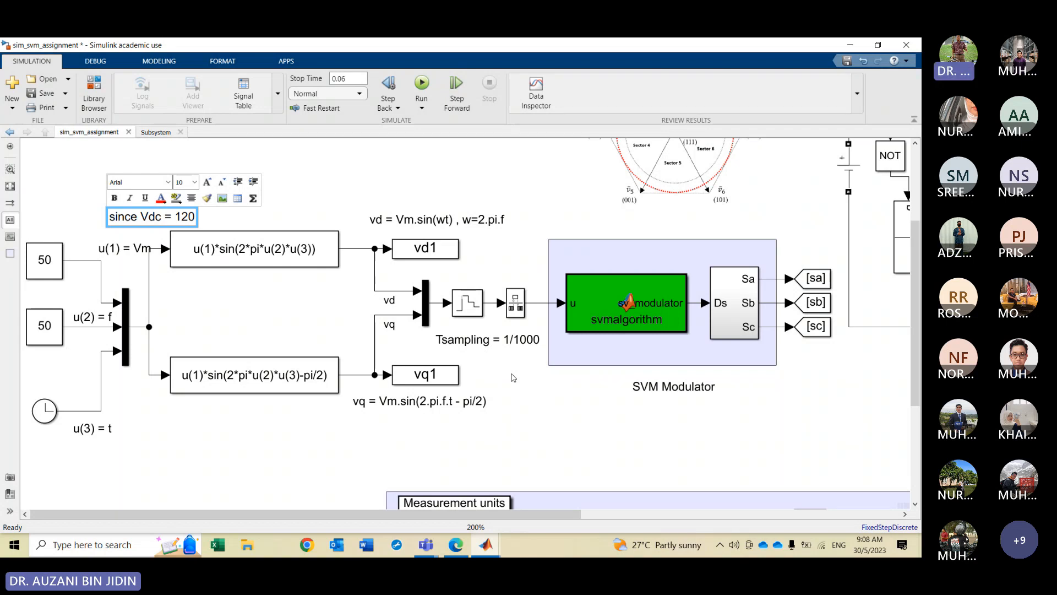
{"action": "type", "text": "V"}
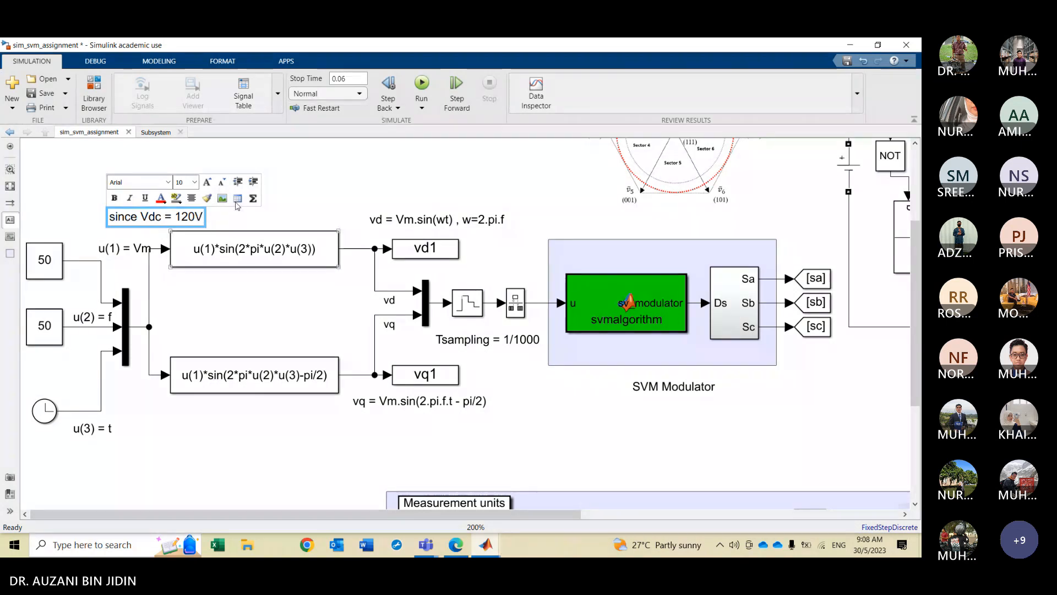
{"action": "type", "text": ", "}
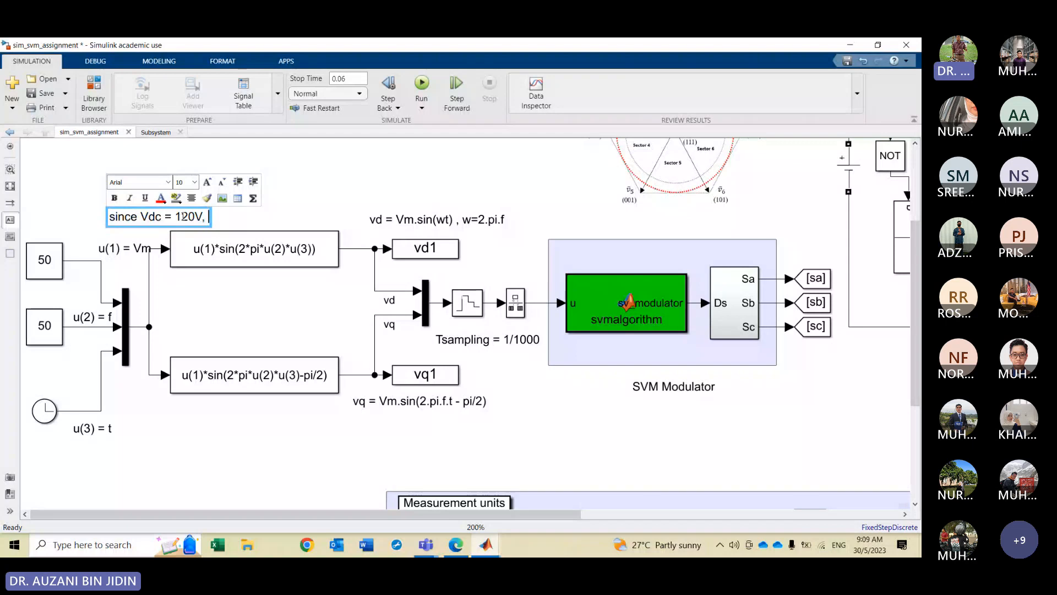
{"action": "type", "text": "Vm,m"}
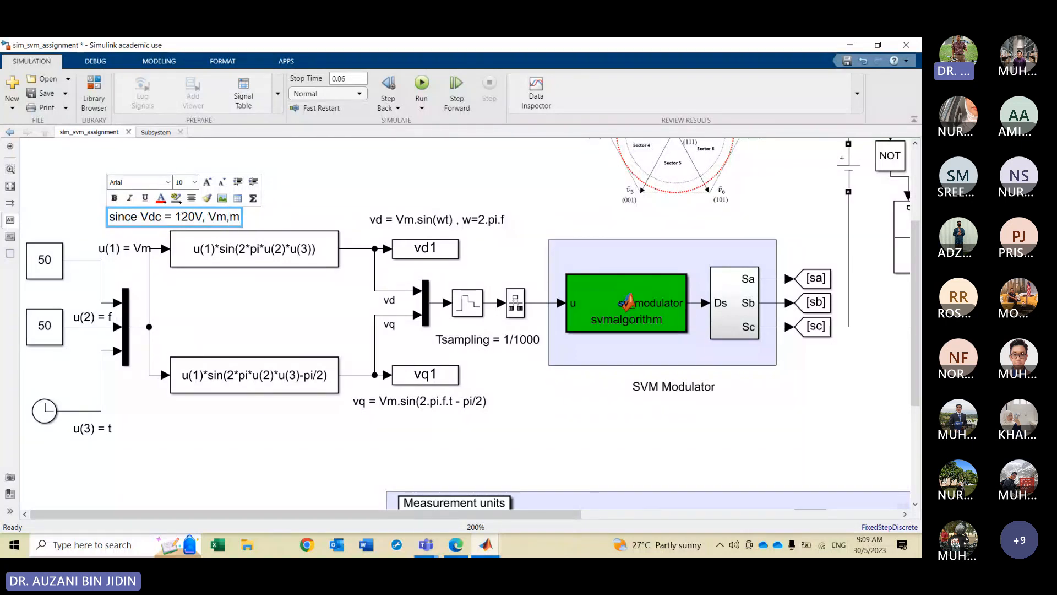
{"action": "type", "text": "ax ="}
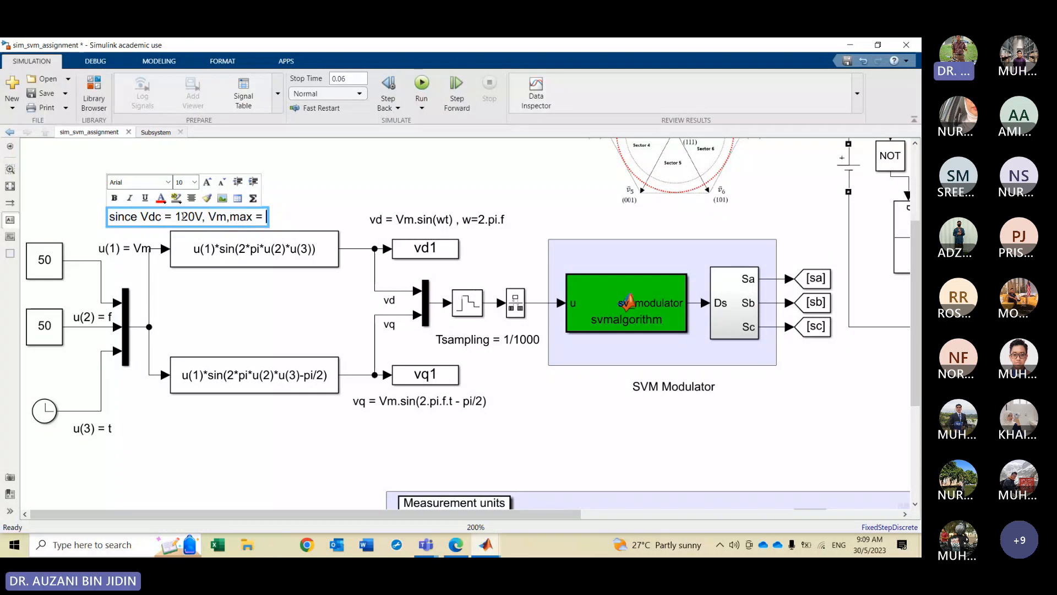
{"action": "type", "text": " V"}
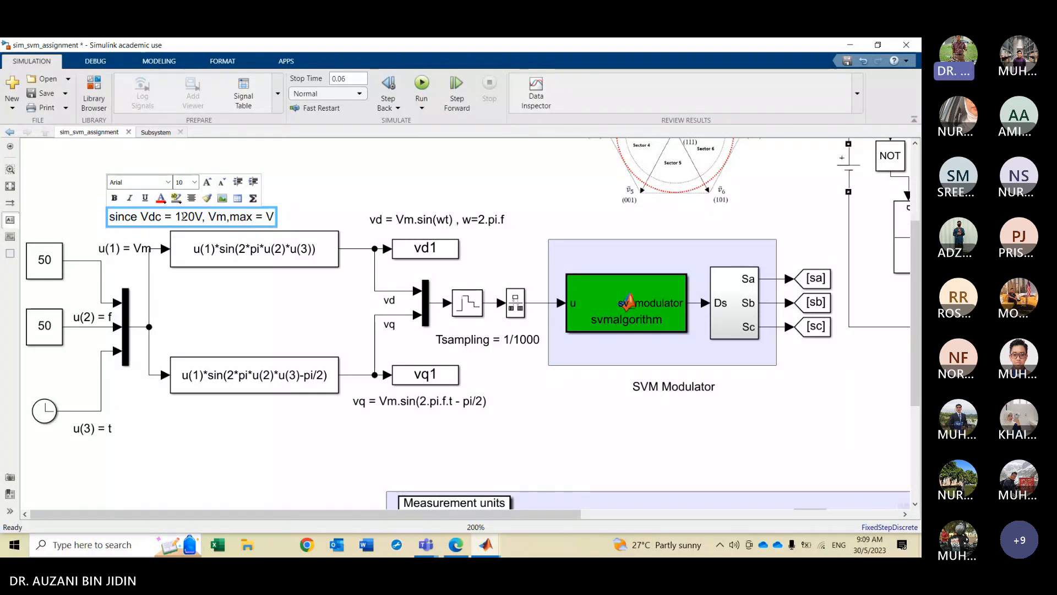
{"action": "type", "text": "dc/"}
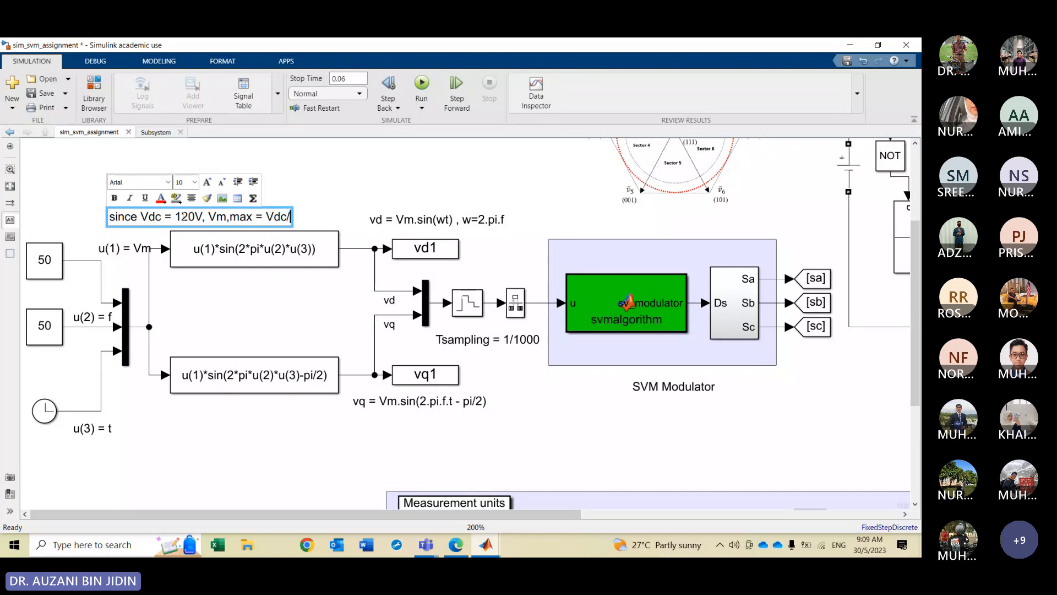
{"action": "type", "text": "sqrt"}
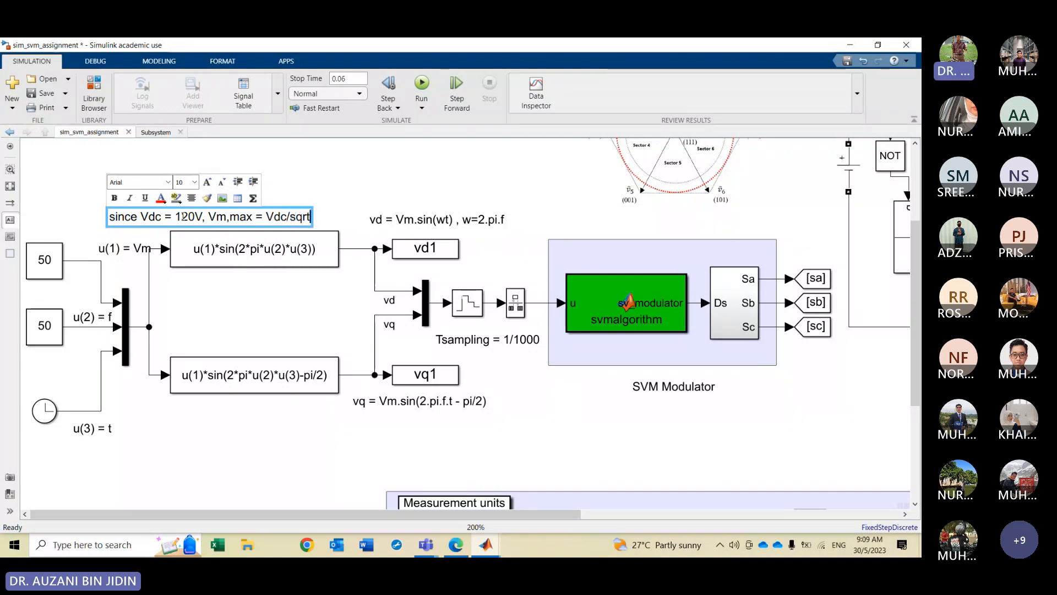
{"action": "type", "text": "(3)"}
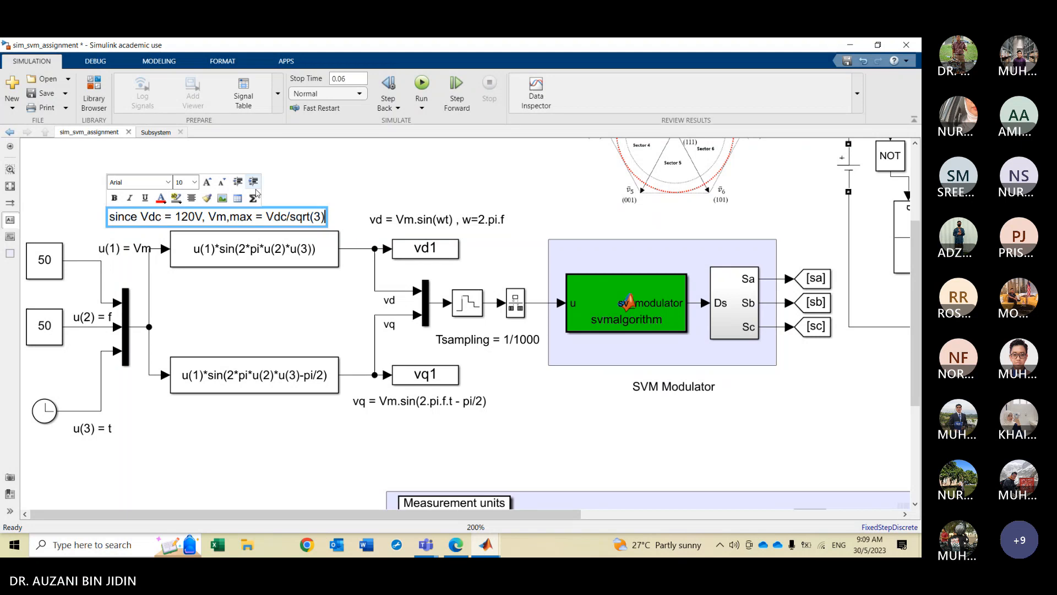
{"action": "left_click", "coordinate": [290, 194]}
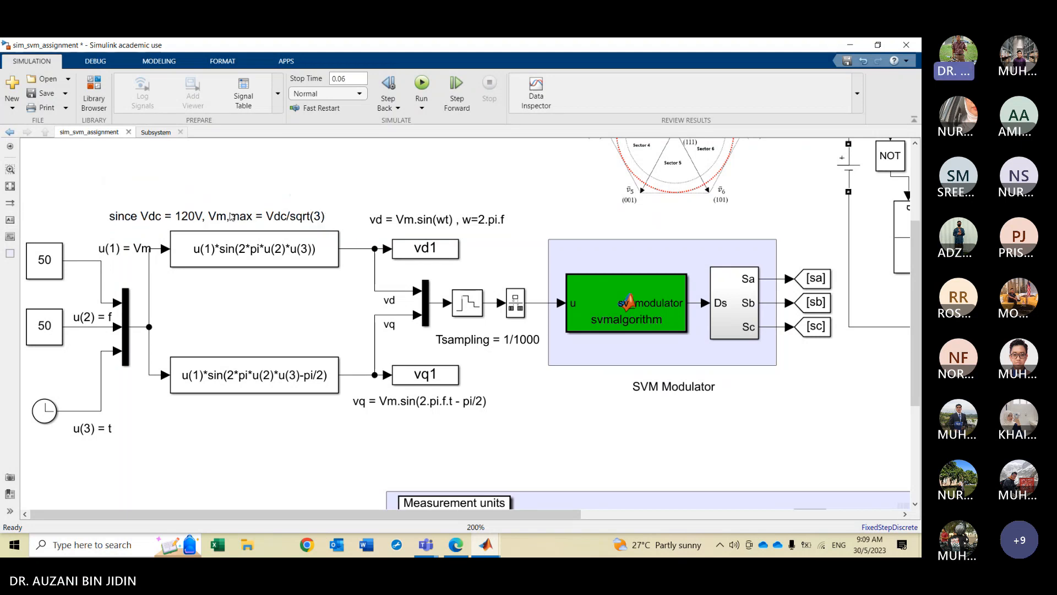
Move the Vdc annotation up and to the left, then append " =" to its text
{"action": "left_click_drag", "start_coordinate": [231, 217], "coordinate": [204, 193]}
{"action": "left_click", "coordinate": [49, 274]}
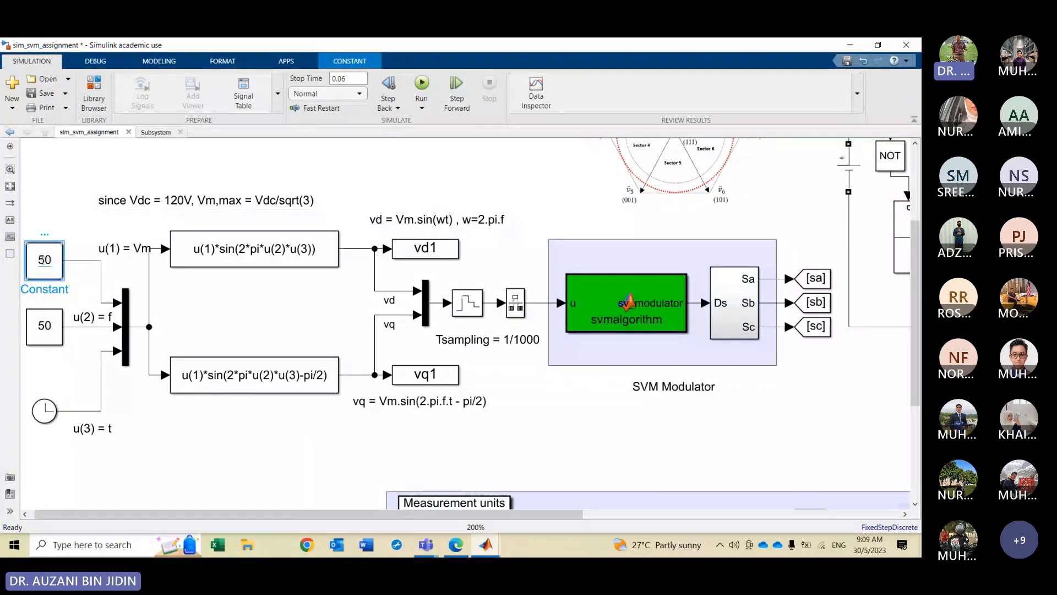
{"action": "left_click", "coordinate": [312, 195]}
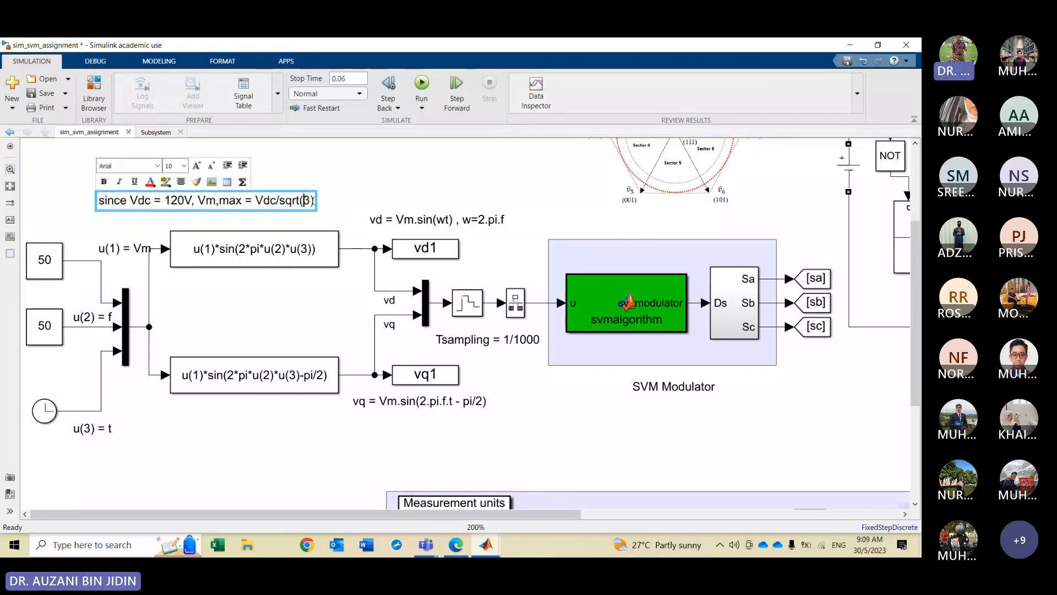
{"action": "type", "text": "="}
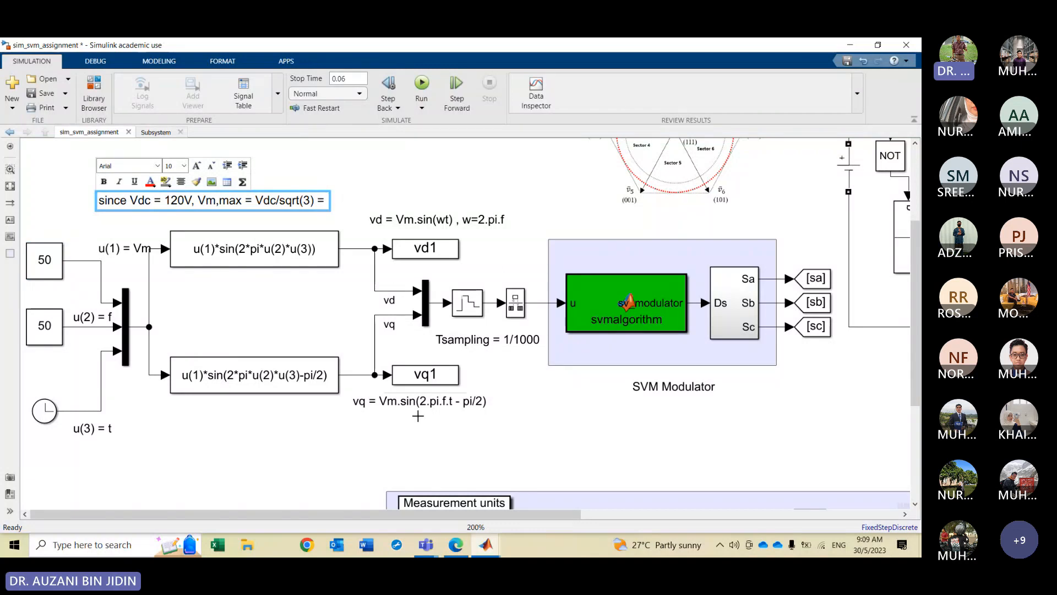
Switch to the MATLAB command window, evaluate 120/sqrt(3) and copy the result
{"action": "left_click", "coordinate": [485, 551]}
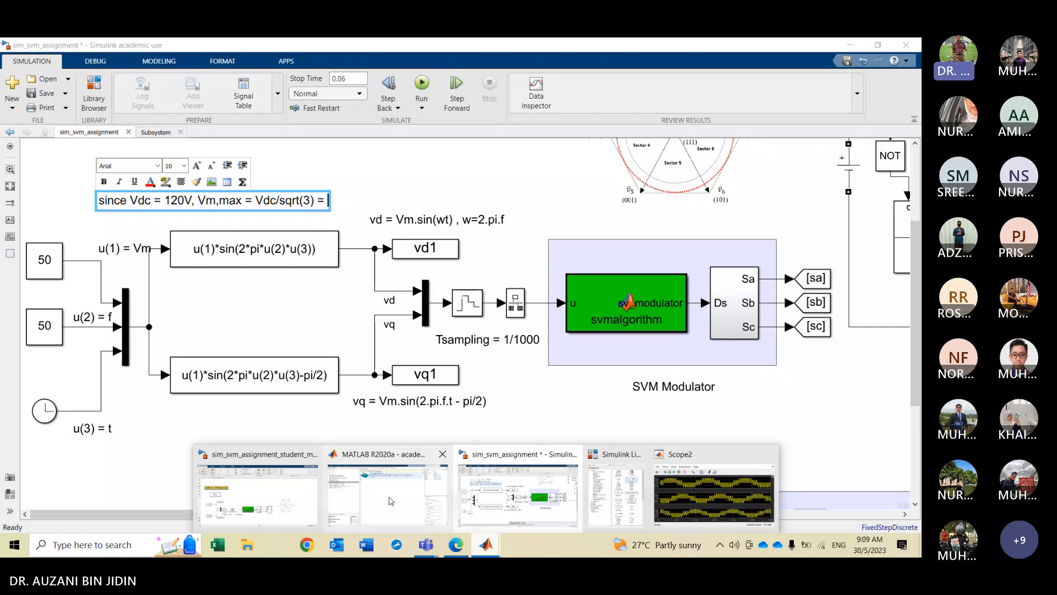
{"action": "left_click", "coordinate": [391, 501]}
{"action": "type", "text": "120/sqr"}
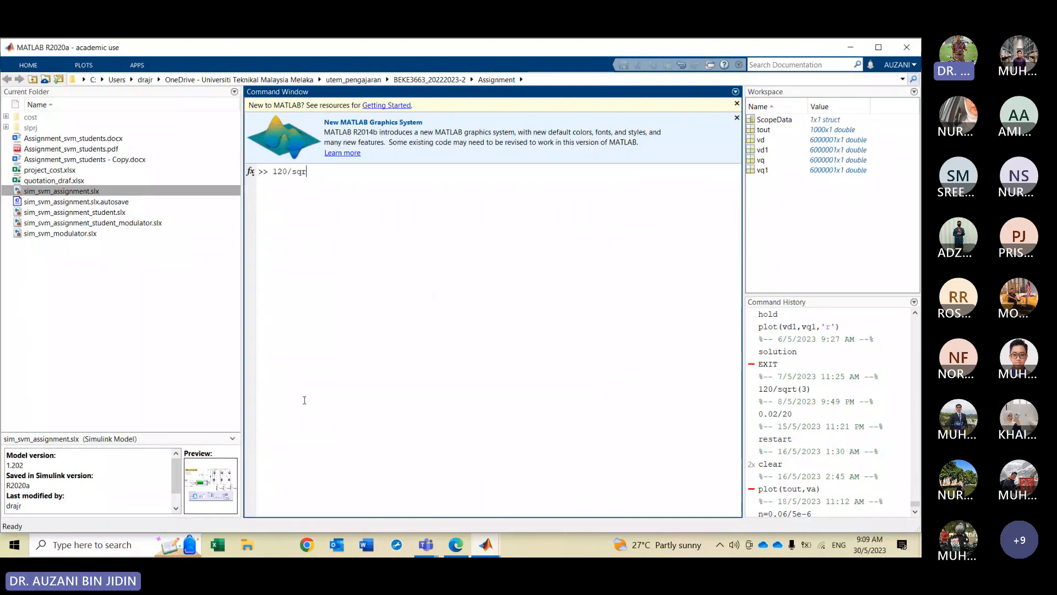
{"action": "type", "text": "t(3)"}
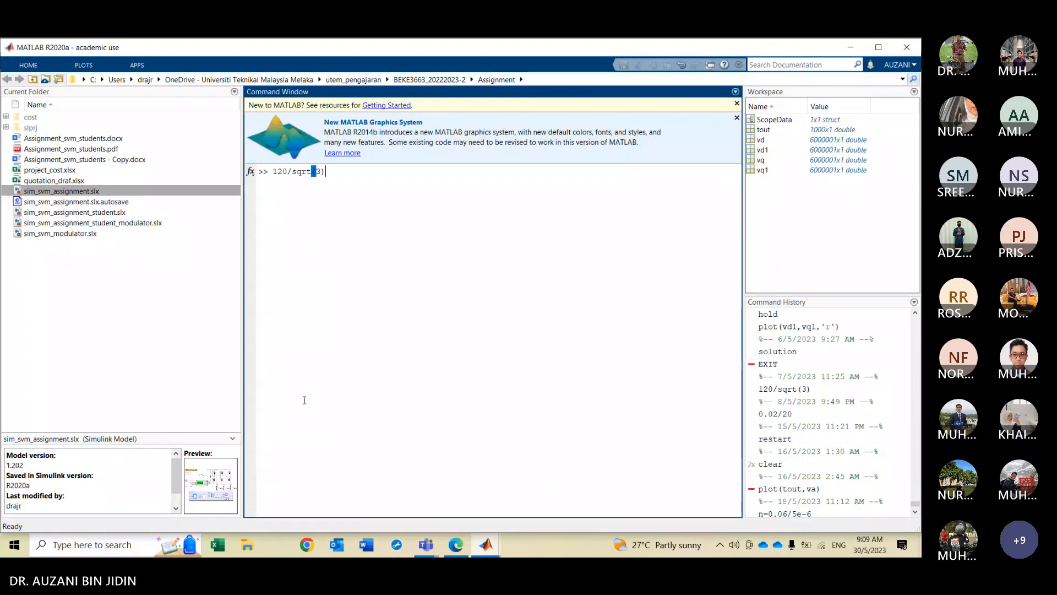
{"action": "key", "text": "Return"}
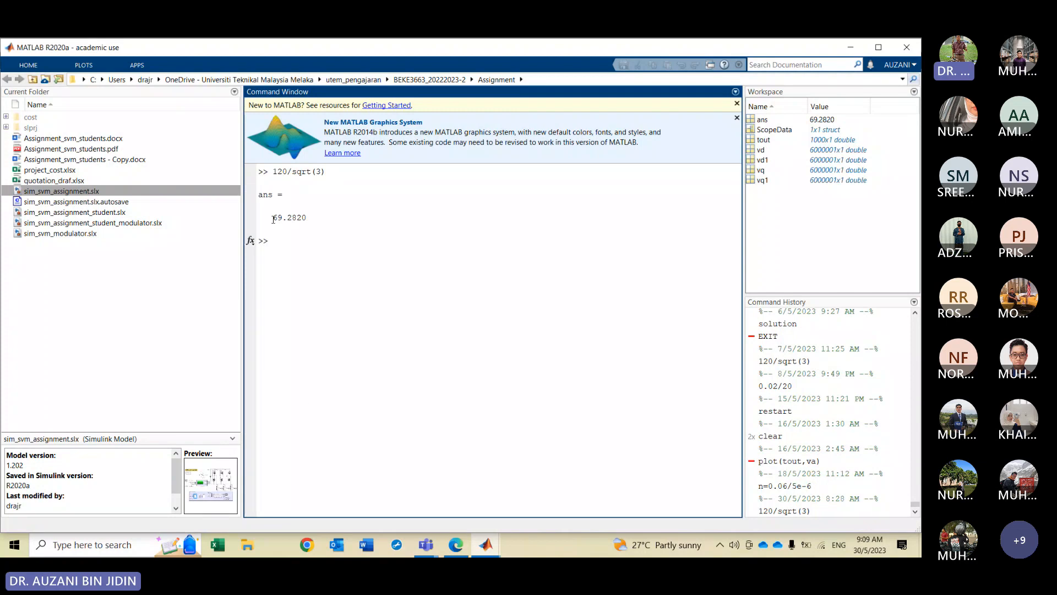
{"action": "left_click_drag", "start_coordinate": [273, 219], "coordinate": [306, 219]}
{"action": "key", "text": "ctrl+c"}
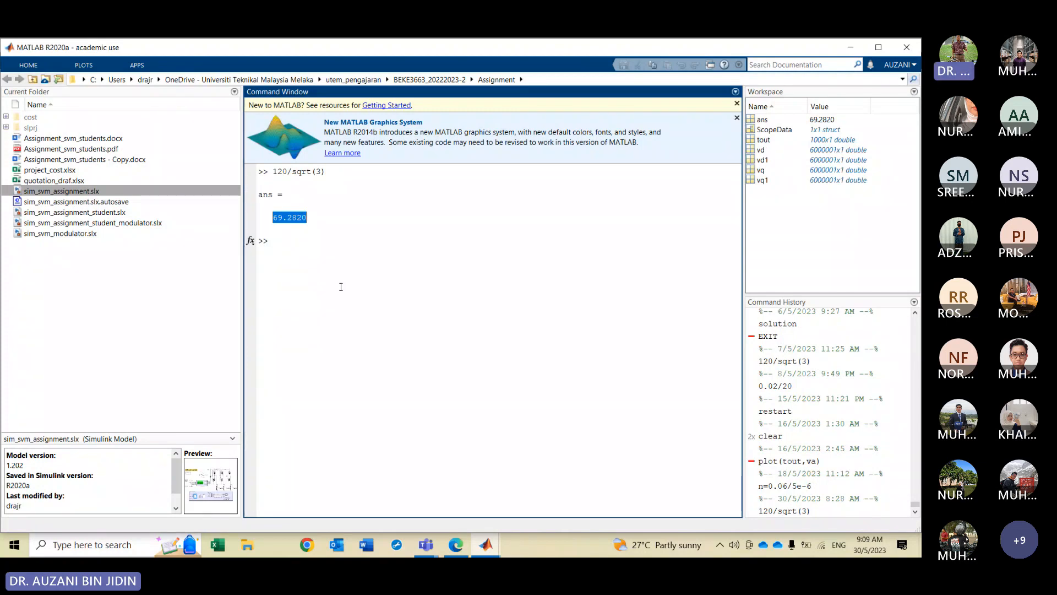
Return to the model and append the copied value 69.2820 followed by " V" to the Vdc annotation
{"action": "left_click", "coordinate": [488, 548]}
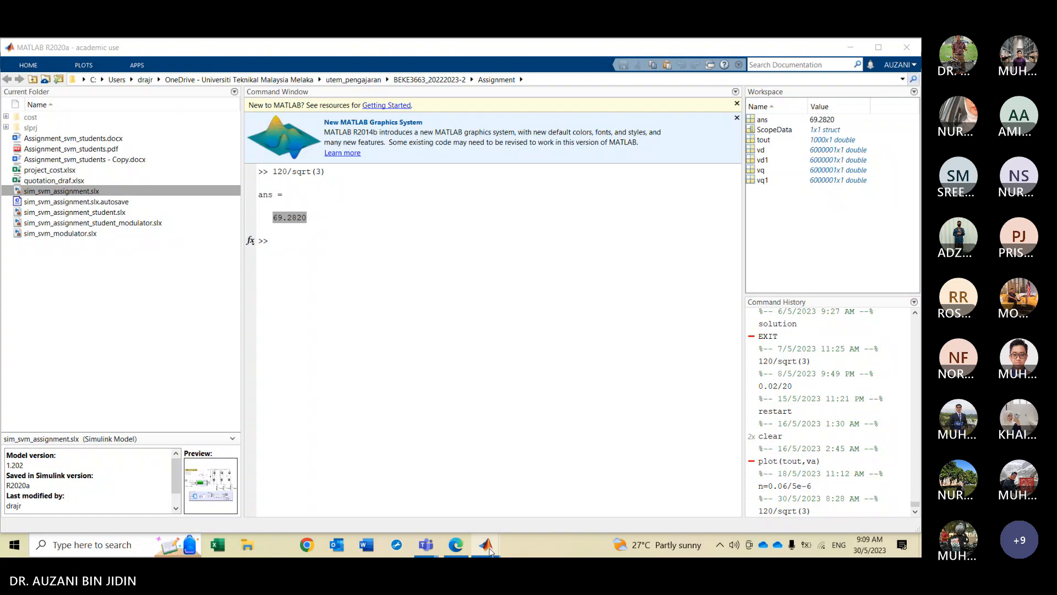
{"action": "mouse_move", "coordinate": [489, 548]}
{"action": "left_click", "coordinate": [494, 483]}
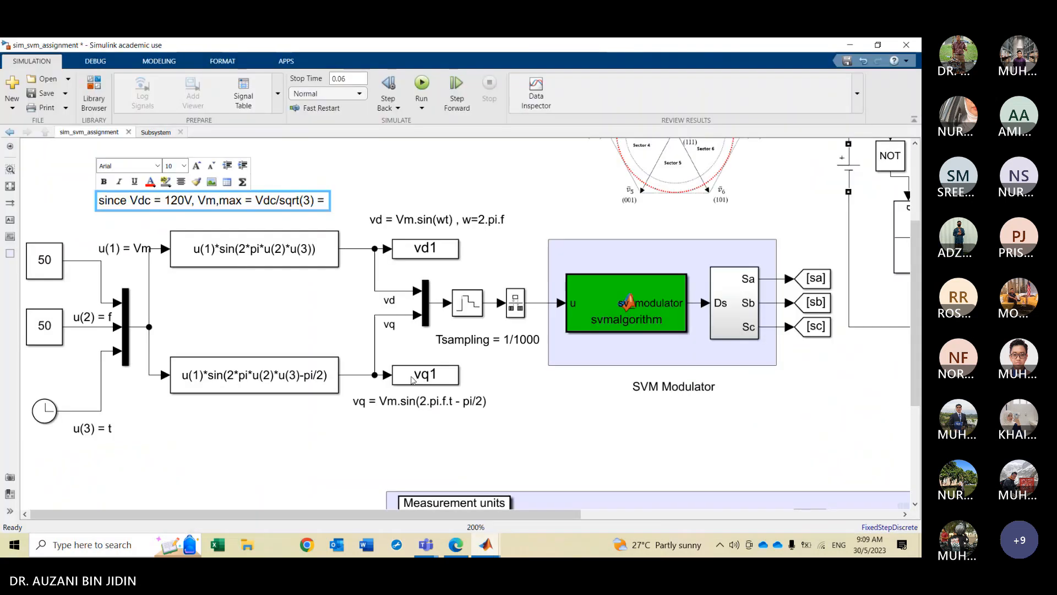
{"action": "key", "text": "ctrl+v"}
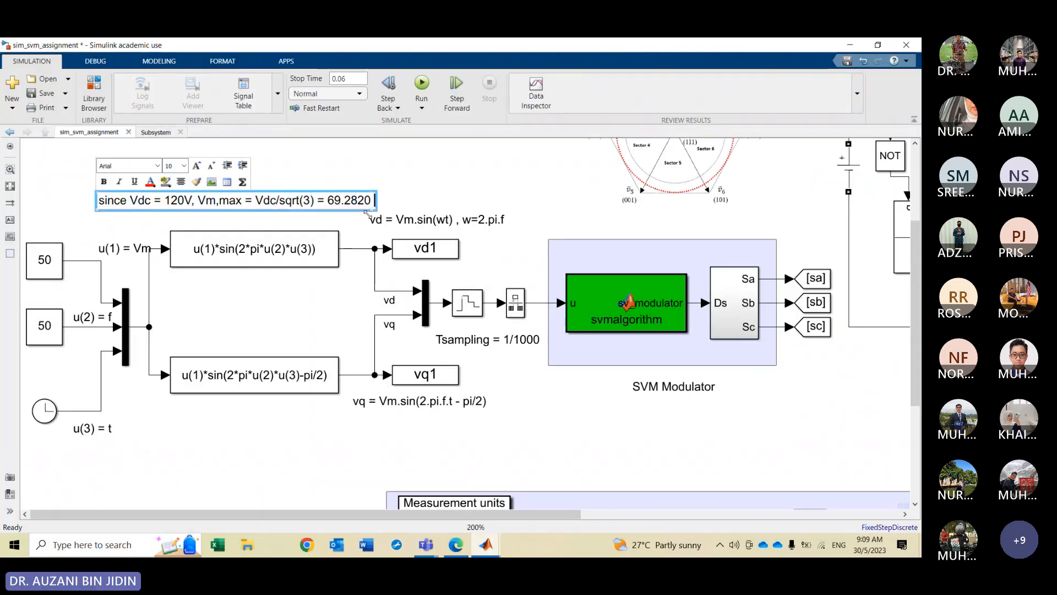
{"action": "type", "text": "V"}
{"action": "key", "text": "Escape"}
{"action": "left_click", "coordinate": [423, 184]}
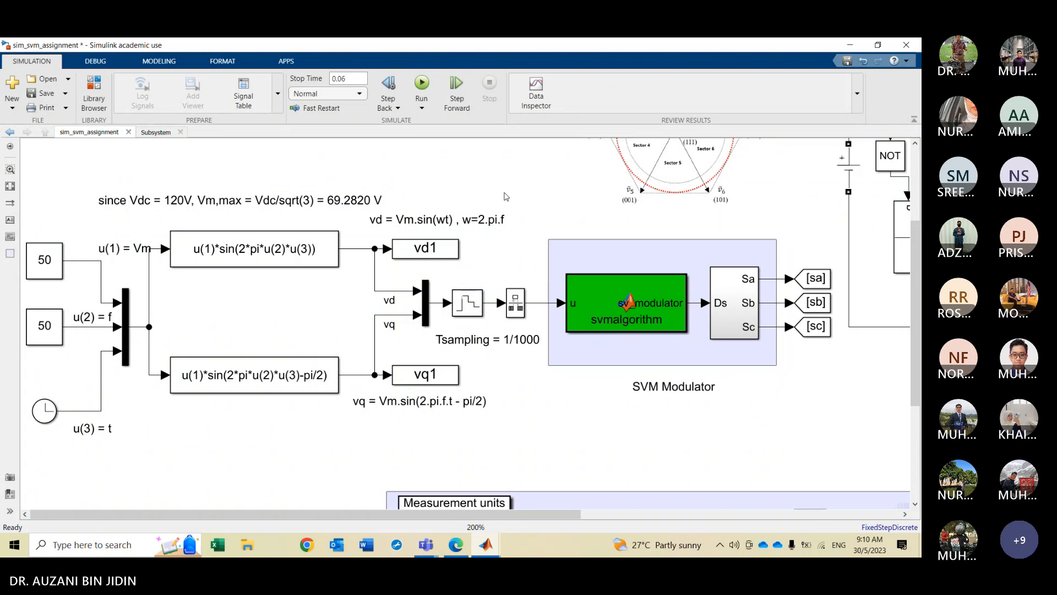
Add a new Clock block on the canvas below the u(3) = t label
{"action": "scroll", "coordinate": [294, 233], "scroll_direction": "up", "scroll_amount": 1}
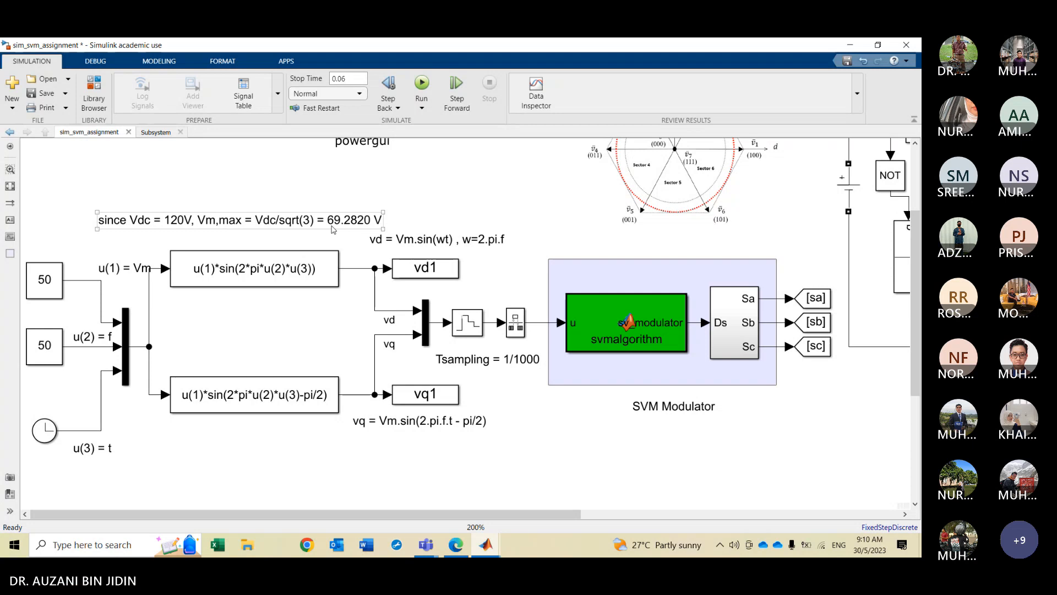
{"action": "left_click", "coordinate": [354, 246]}
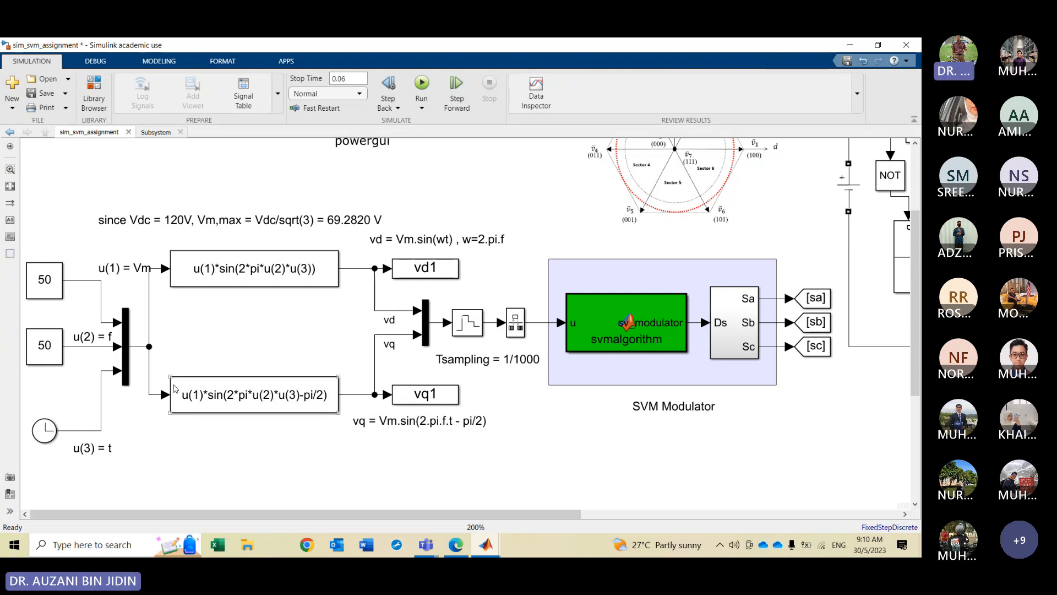
{"action": "double_click", "coordinate": [218, 459]}
{"action": "type", "text": "clock"}
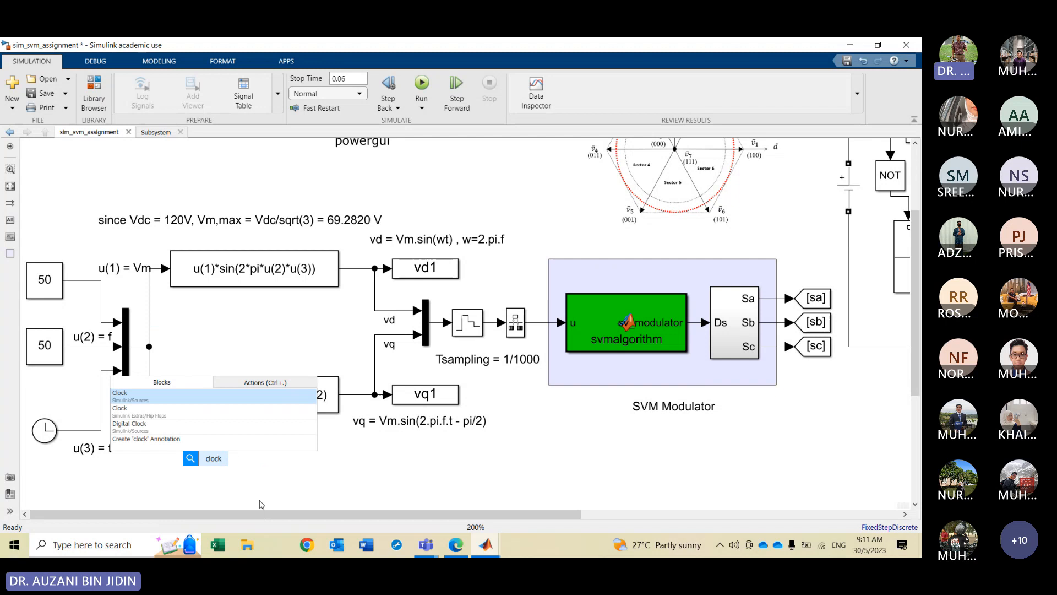
{"action": "key", "text": "Return"}
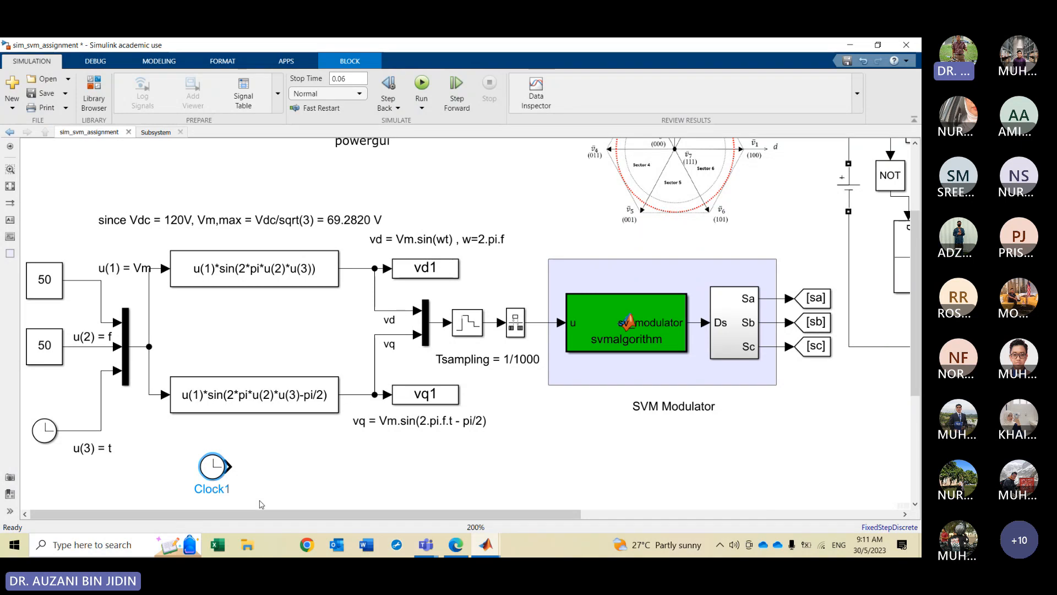
{"action": "left_click", "coordinate": [256, 286]}
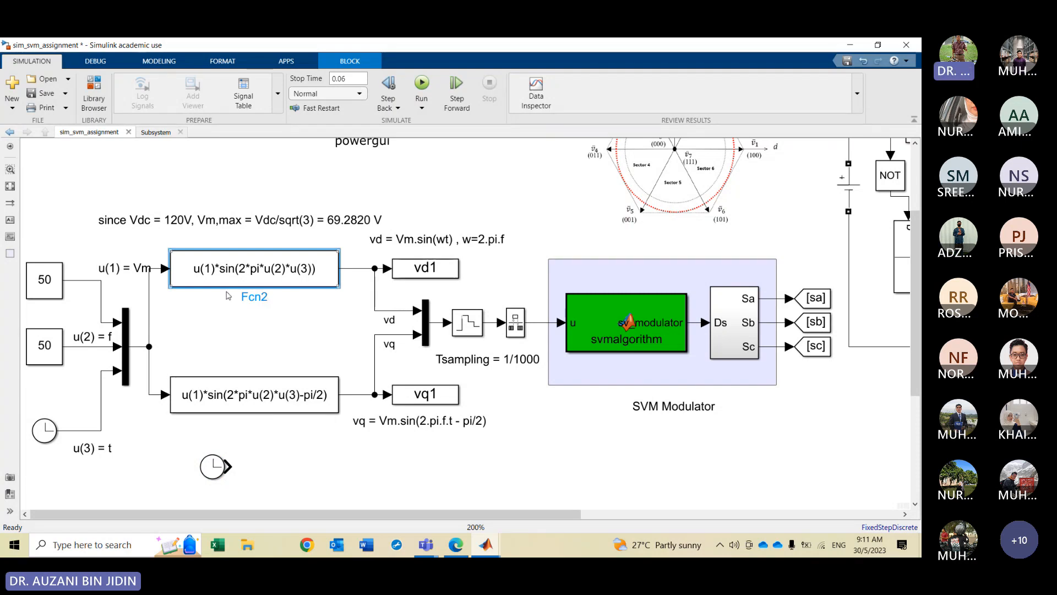
{"action": "double_click", "coordinate": [234, 324]}
{"action": "type", "text": "fcn"}
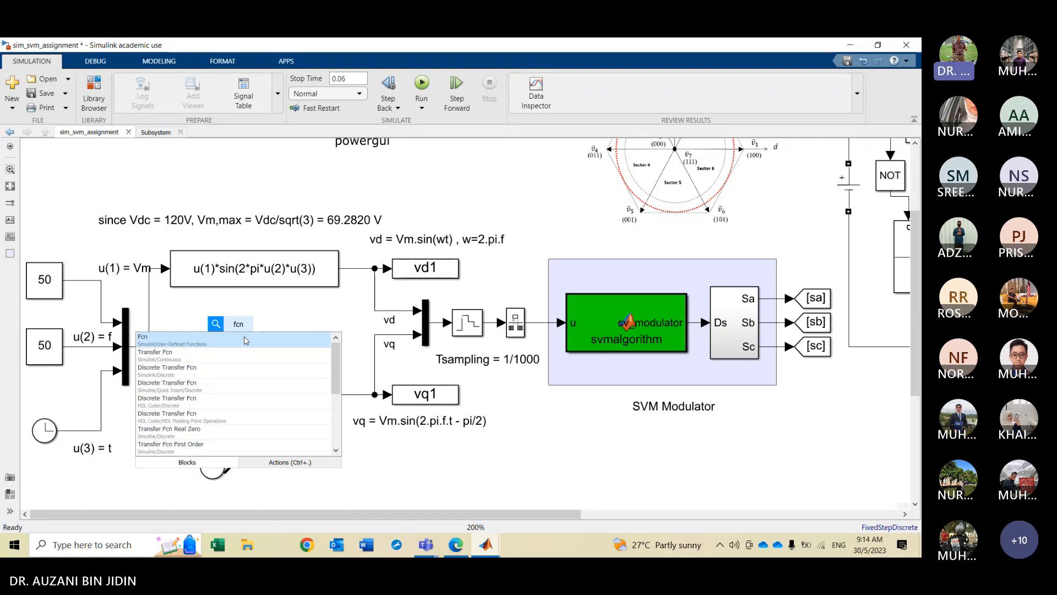
{"action": "left_click", "coordinate": [427, 478]}
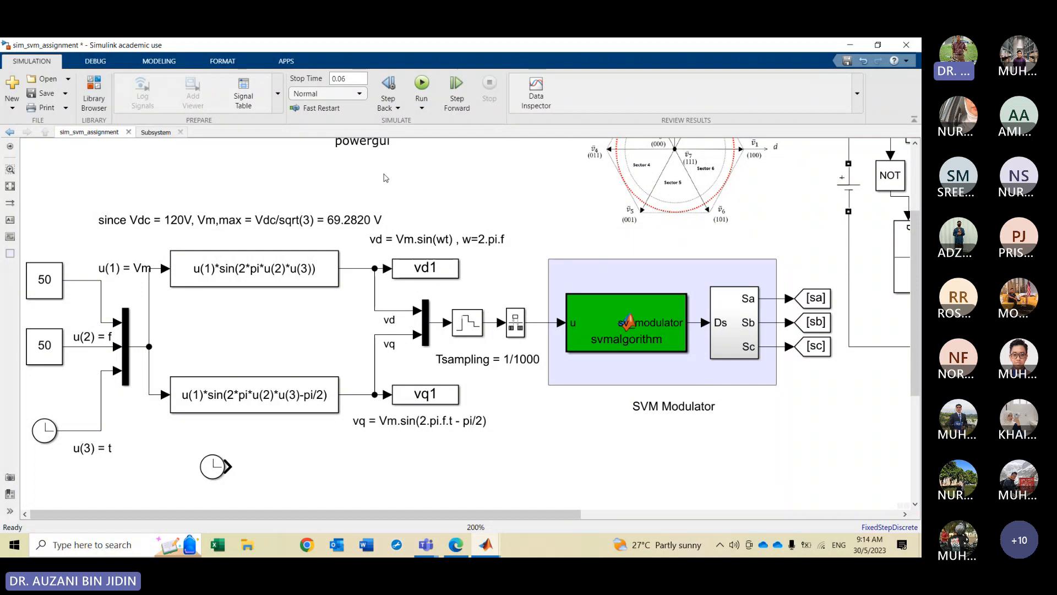
Examine the inverter circuit, load voltage measurements and measurement units across the model
{"action": "left_click", "coordinate": [350, 78]}
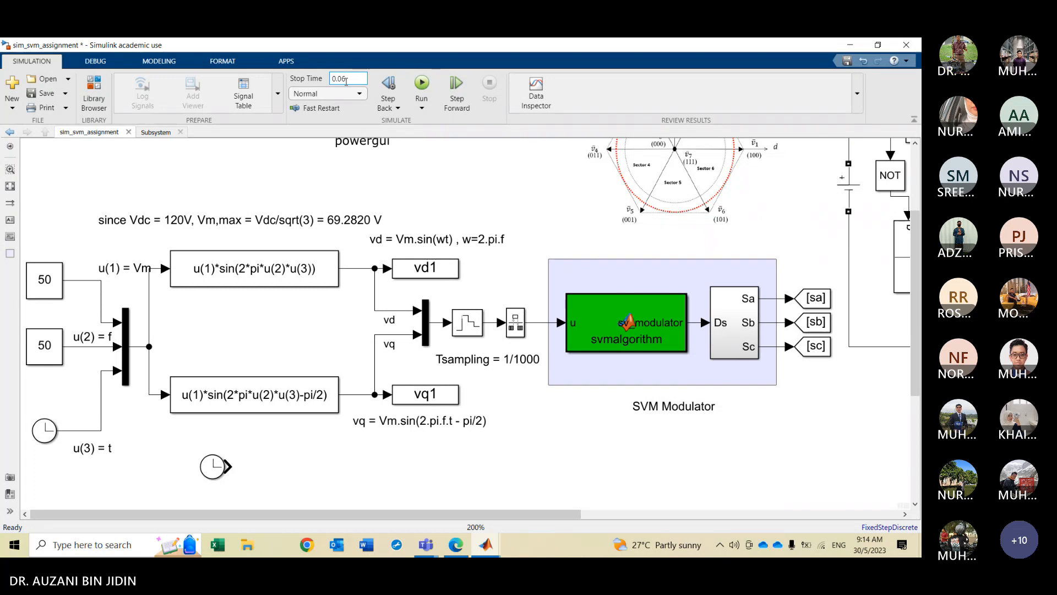
{"action": "left_click", "coordinate": [374, 429]}
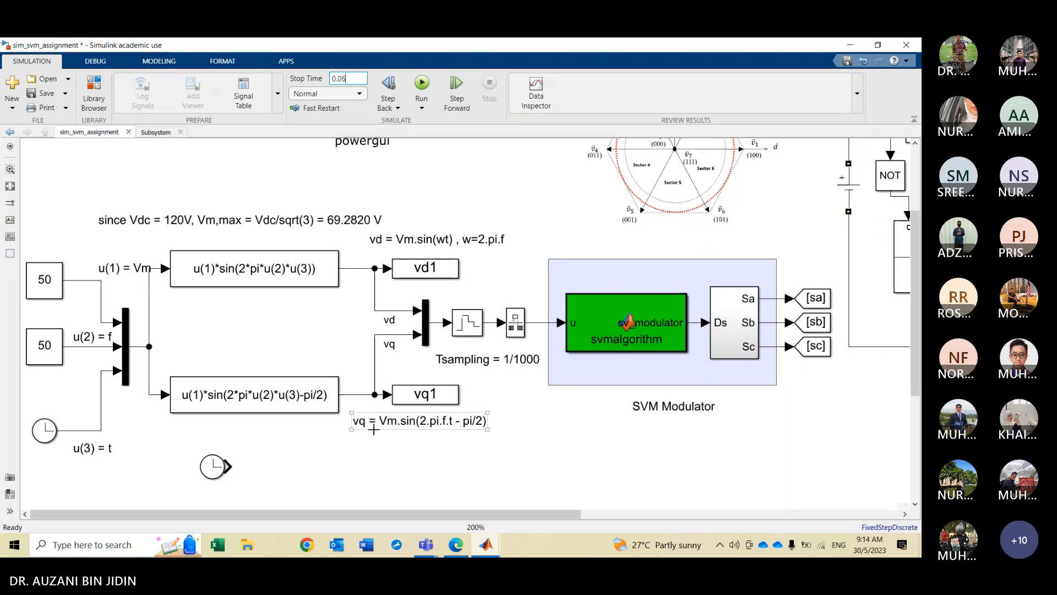
{"action": "scroll", "coordinate": [374, 429], "scroll_direction": "down", "scroll_amount": 2}
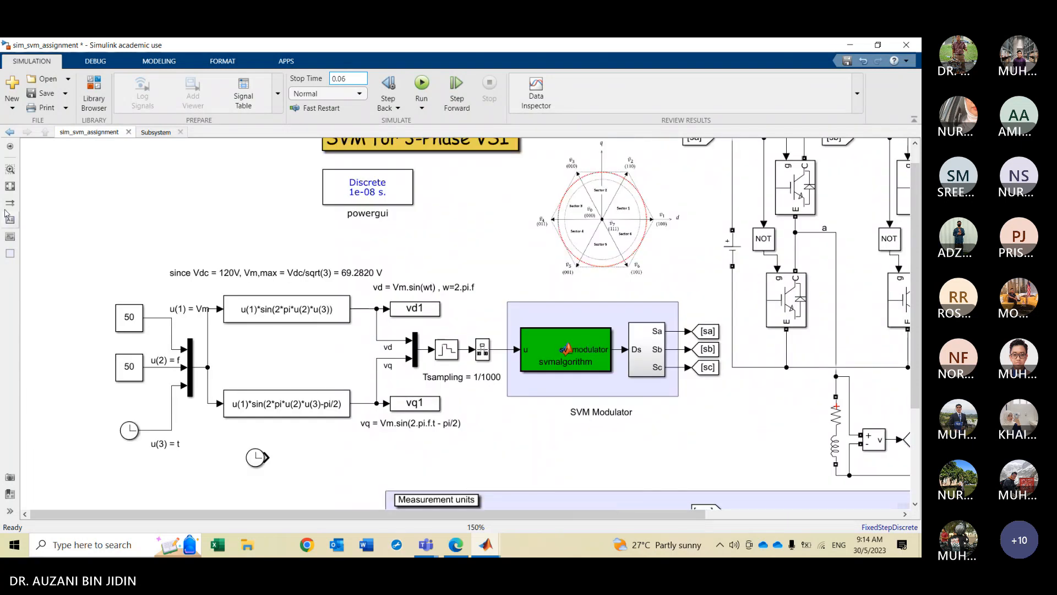
{"action": "left_click", "coordinate": [10, 186]}
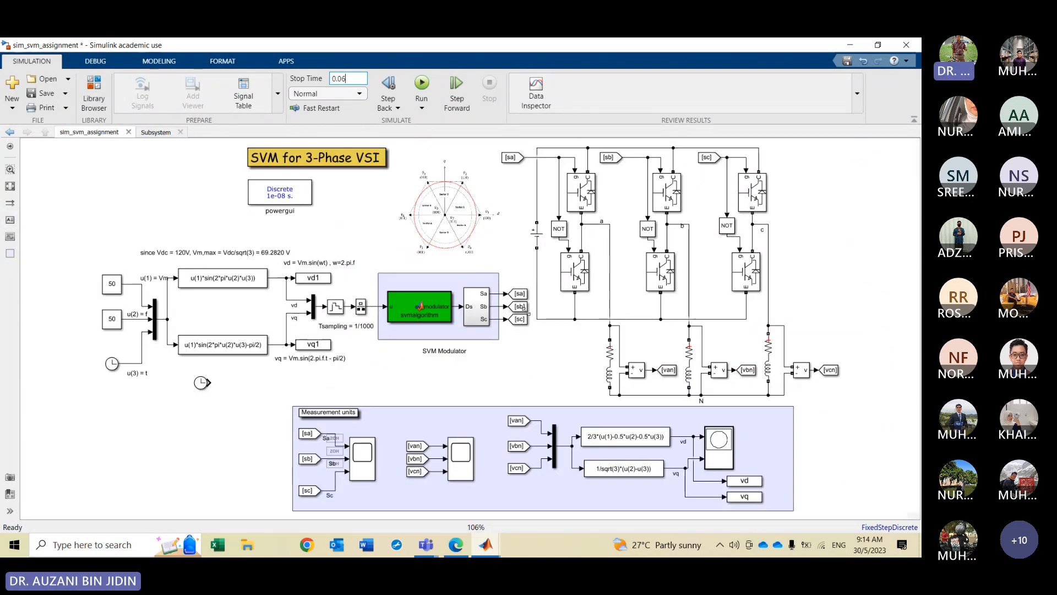
{"action": "scroll", "coordinate": [526, 309], "scroll_direction": "up", "scroll_amount": 1}
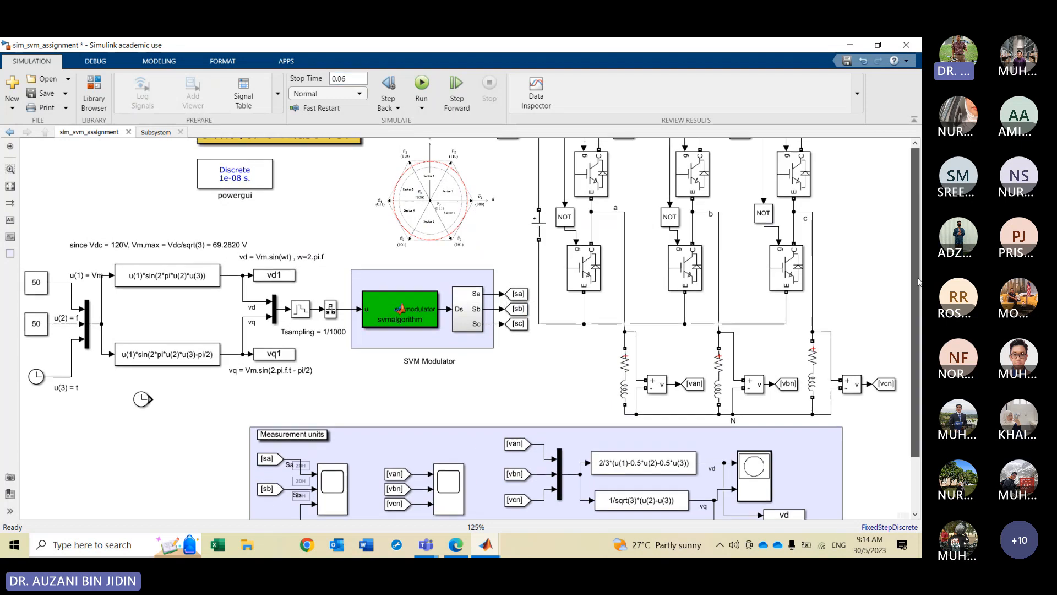
{"action": "left_click_drag", "start_coordinate": [917, 309], "coordinate": [917, 284]}
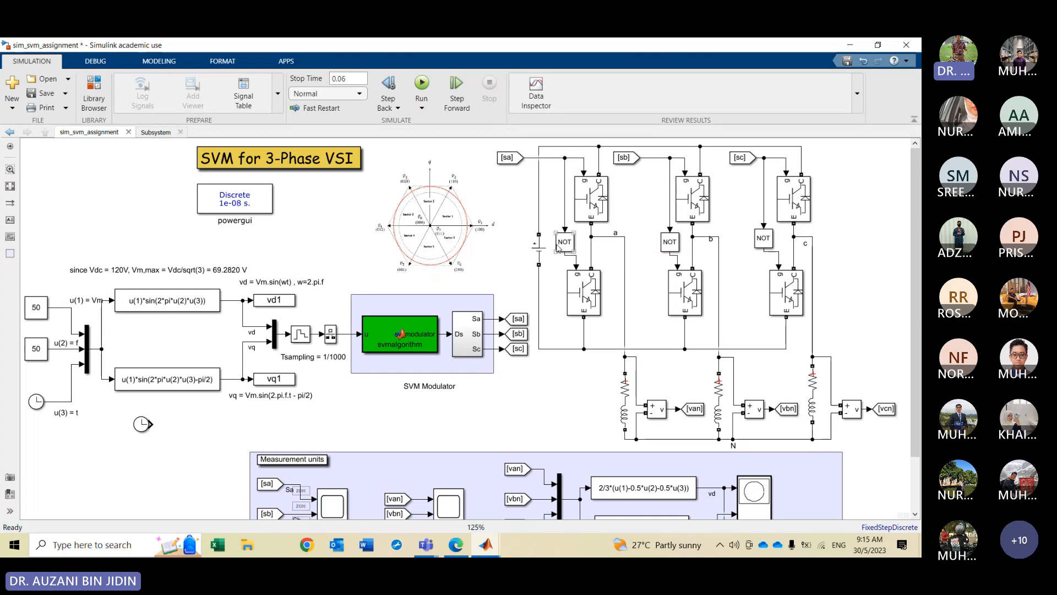
{"action": "scroll", "coordinate": [570, 257], "scroll_direction": "up", "scroll_amount": 3}
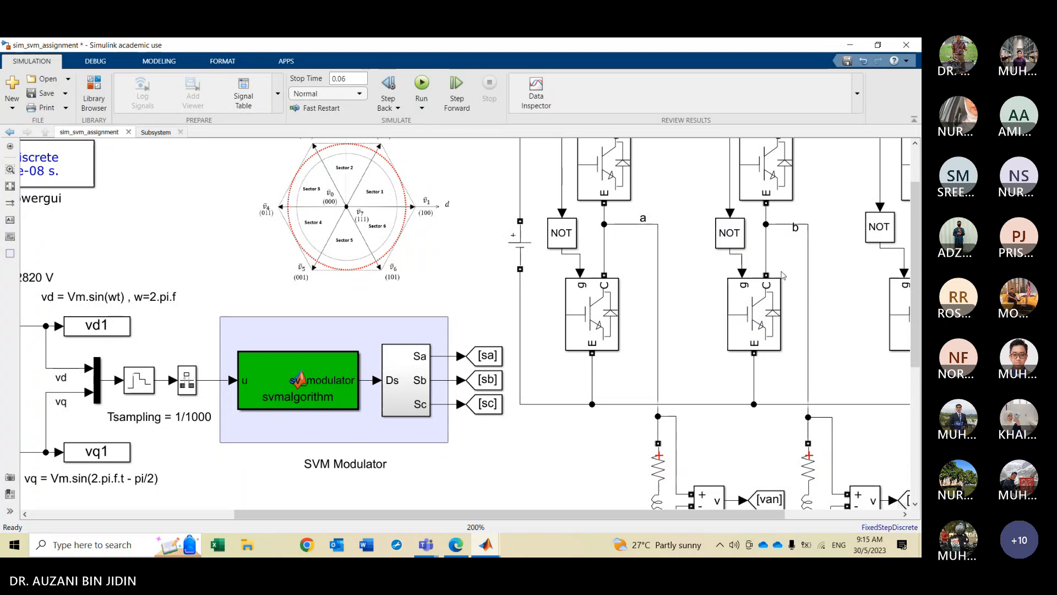
{"action": "scroll", "coordinate": [782, 274], "scroll_direction": "down", "scroll_amount": 3}
{"action": "scroll", "coordinate": [904, 383], "scroll_direction": "down", "scroll_amount": 3}
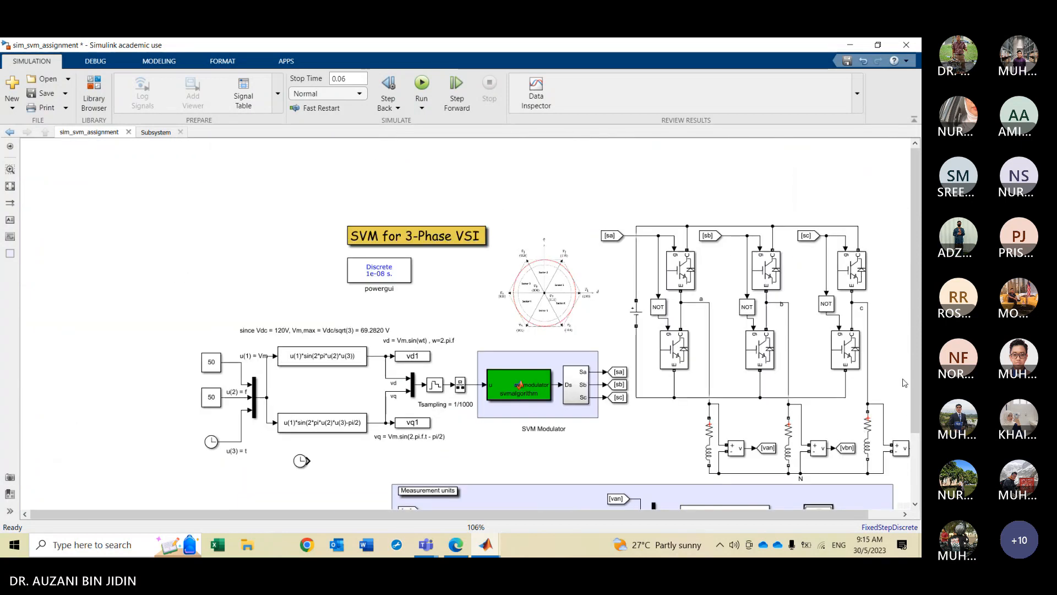
{"action": "scroll", "coordinate": [826, 430], "scroll_direction": "down", "scroll_amount": 2}
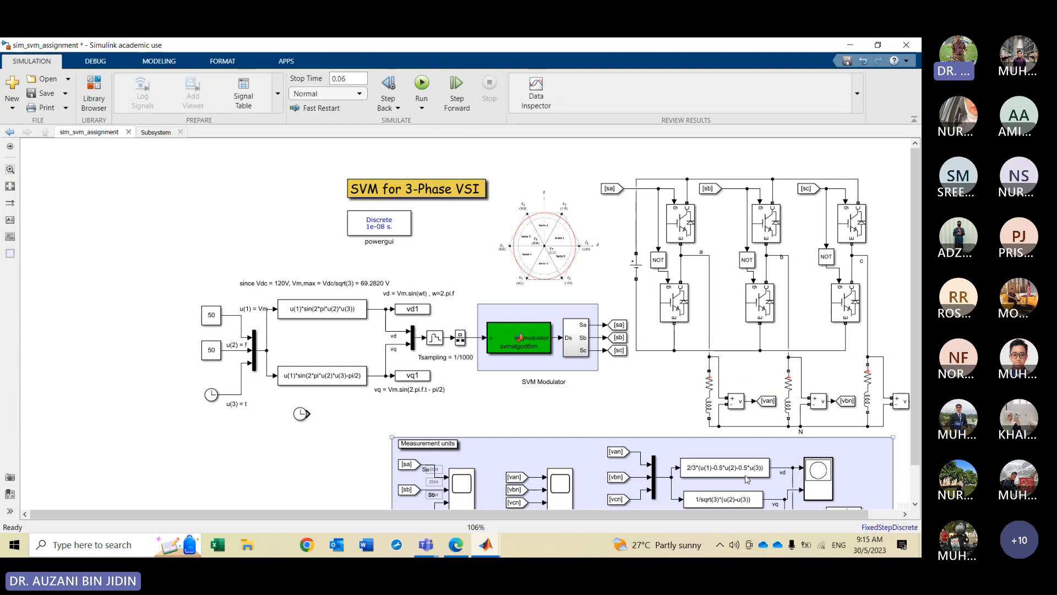
{"action": "scroll", "coordinate": [765, 429], "scroll_direction": "up", "scroll_amount": 2}
{"action": "scroll", "coordinate": [765, 427], "scroll_direction": "up", "scroll_amount": 2}
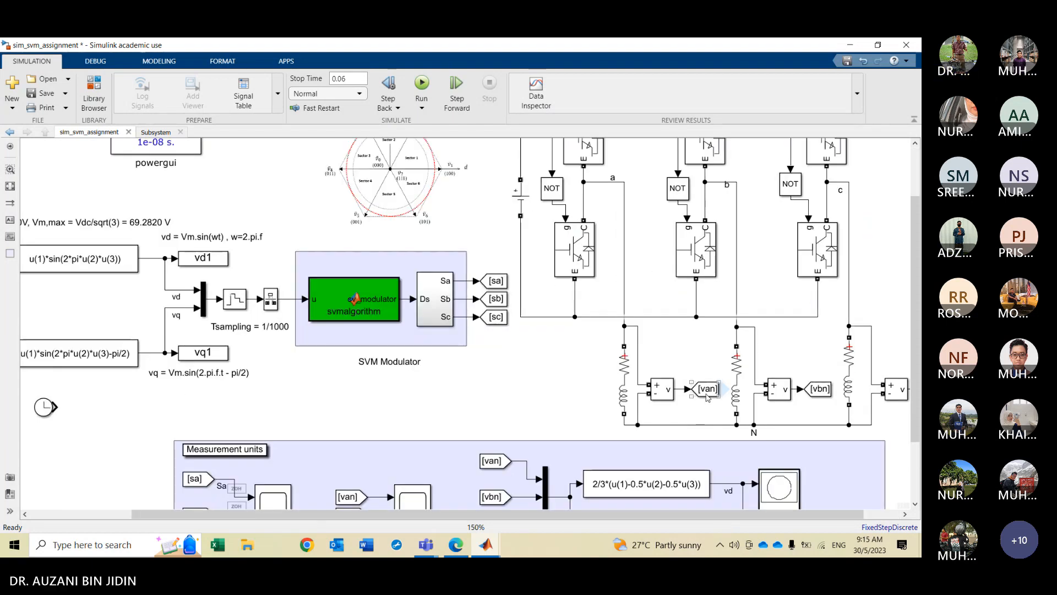
{"action": "left_click", "coordinate": [664, 401]}
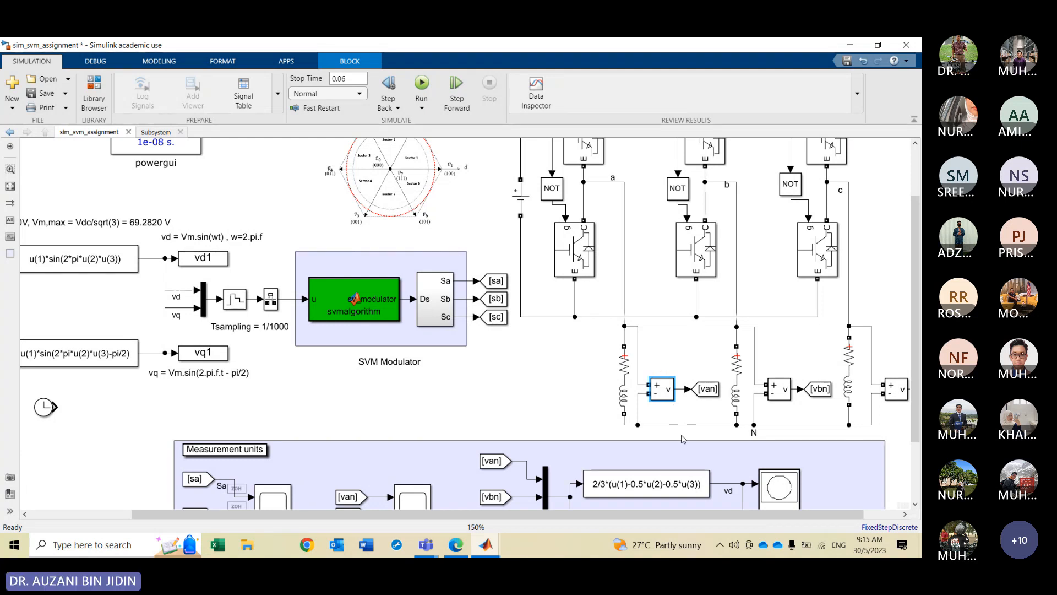
{"action": "scroll", "coordinate": [683, 439], "scroll_direction": "down", "scroll_amount": 3}
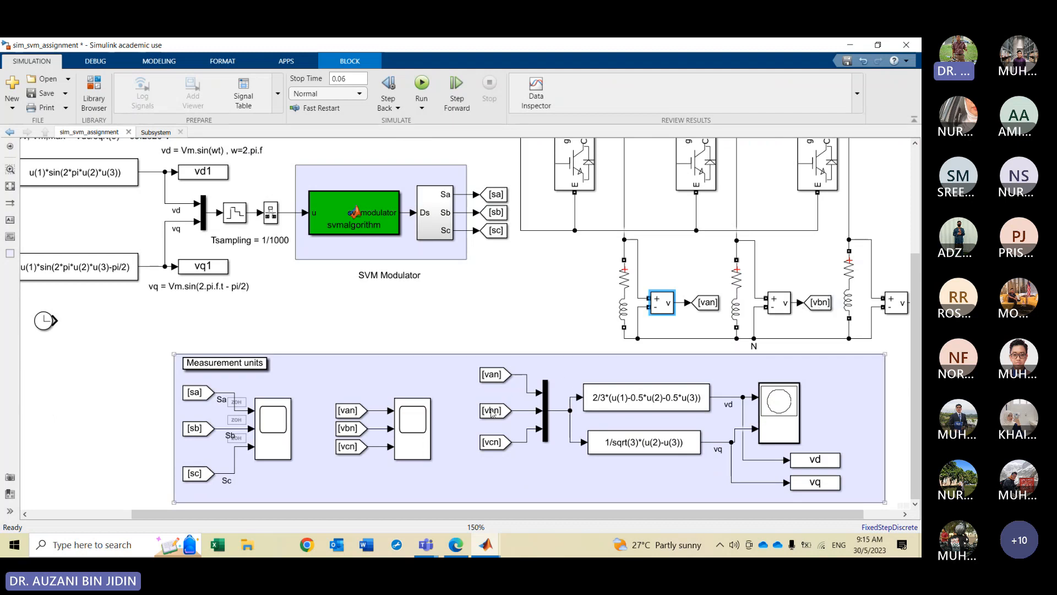
{"action": "scroll", "coordinate": [376, 437], "scroll_direction": "up", "scroll_amount": 3}
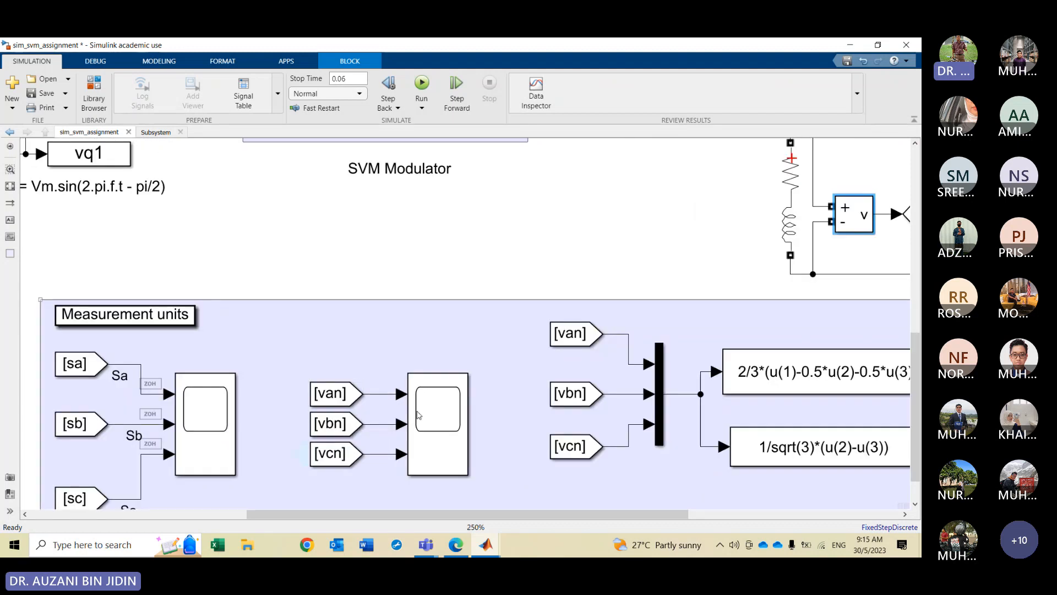
Open Scope2 to view the van, vbn and vcn phase voltage waveforms and move its window aside
{"action": "left_click", "coordinate": [436, 422]}
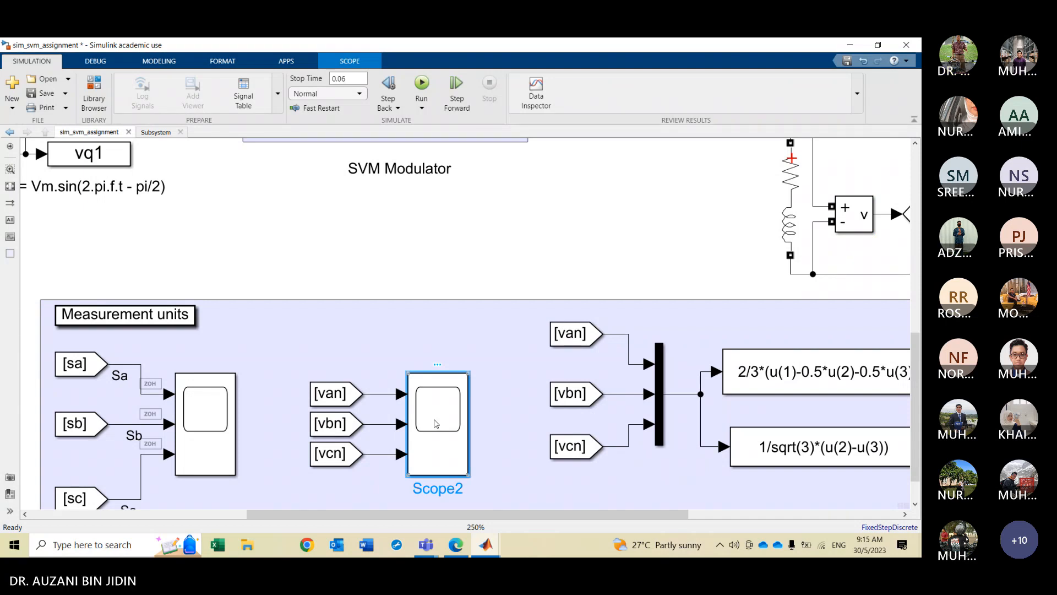
{"action": "double_click", "coordinate": [436, 423]}
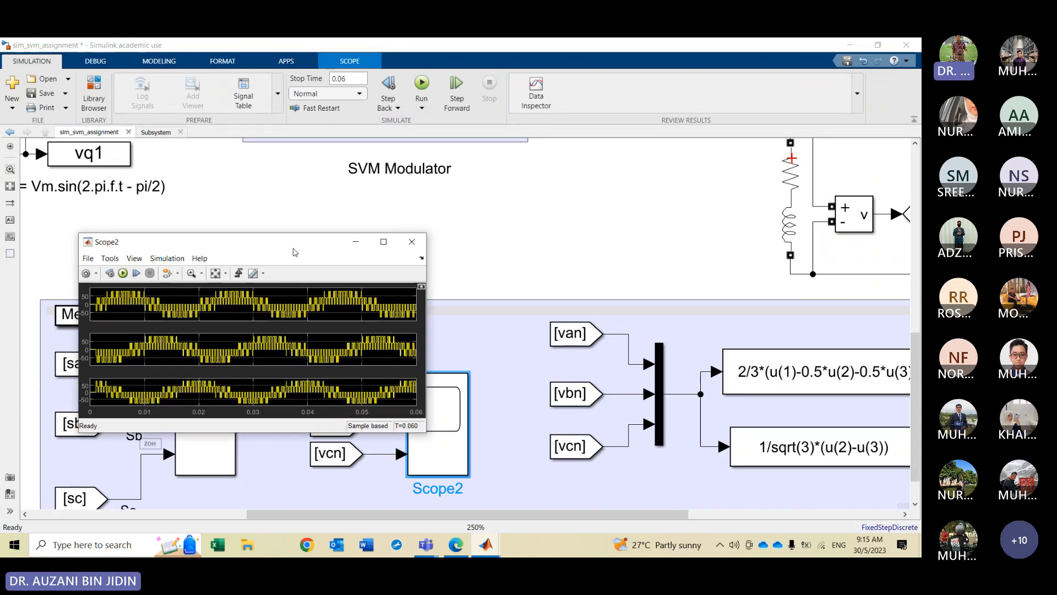
{"action": "left_click", "coordinate": [290, 232]}
{"action": "double_click", "coordinate": [436, 389]}
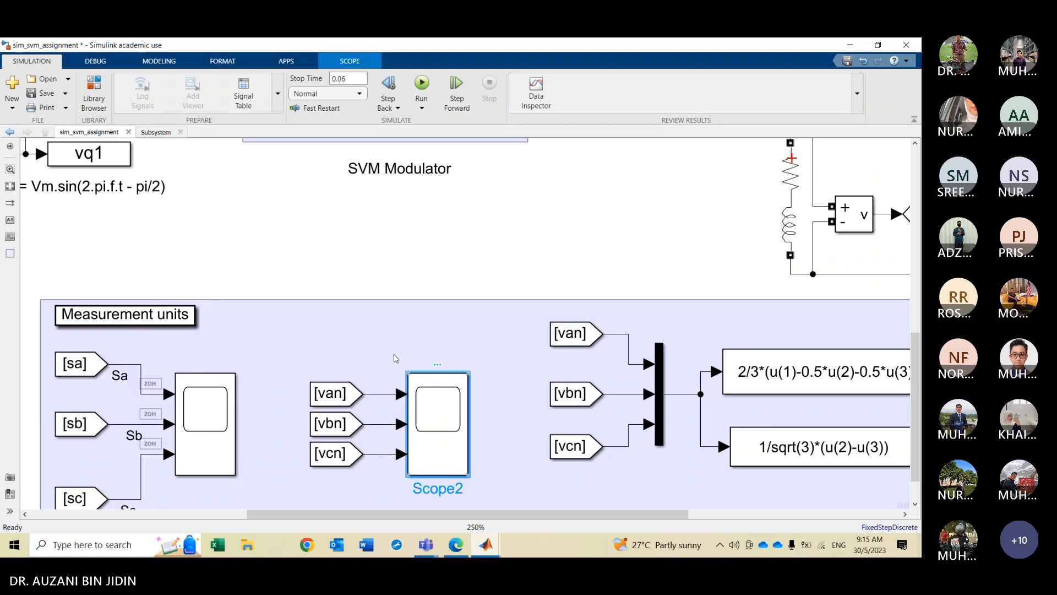
{"action": "left_click_drag", "start_coordinate": [317, 237], "coordinate": [691, 112]}
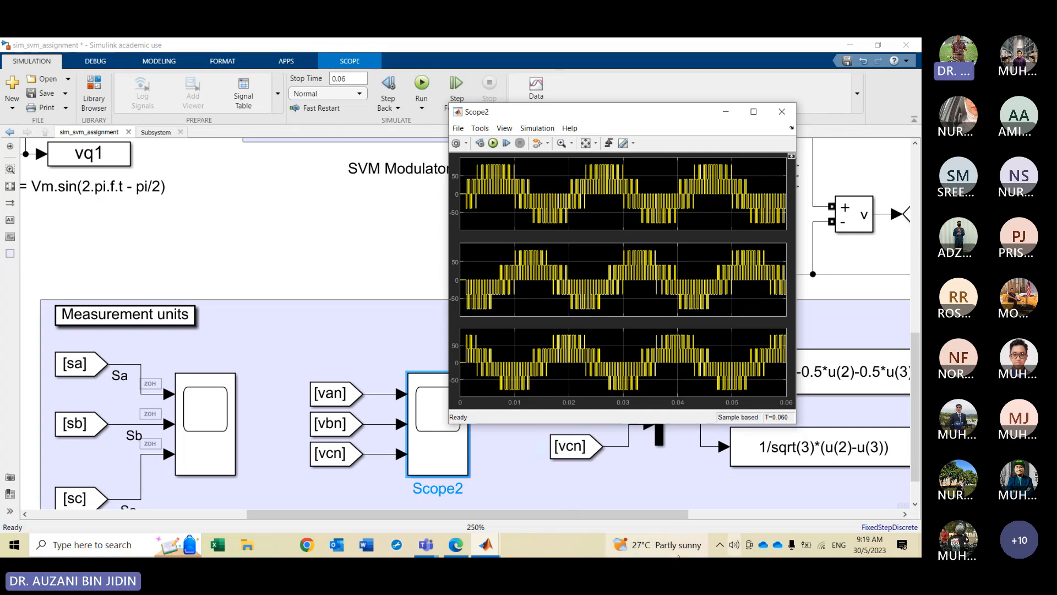
{"action": "left_click", "coordinate": [295, 339]}
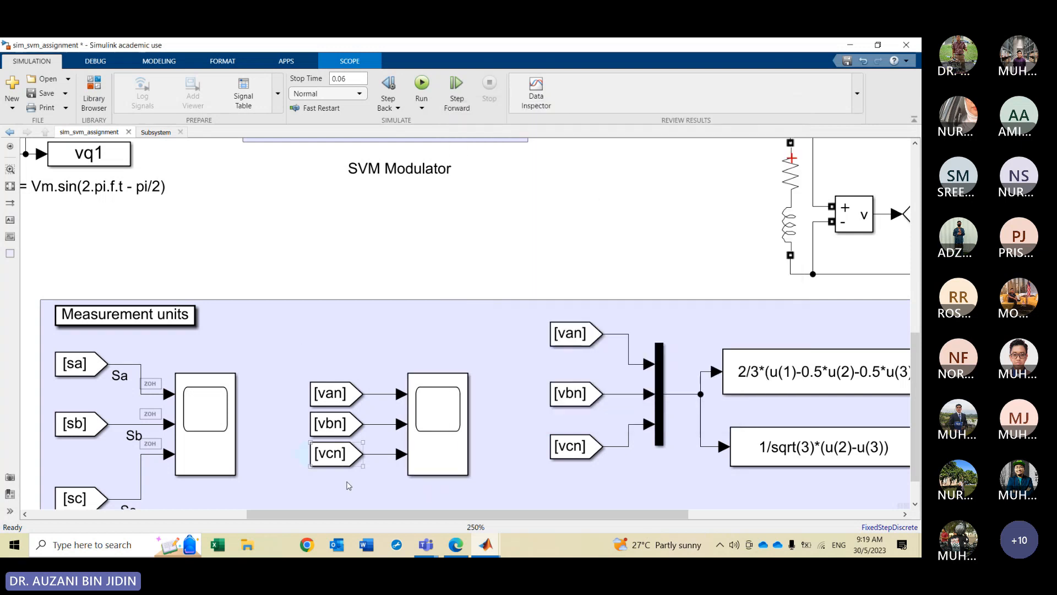
Delete the extra Clock block placed below the u(3) = t label
{"action": "left_click_drag", "start_coordinate": [364, 515], "coordinate": [176, 514]}
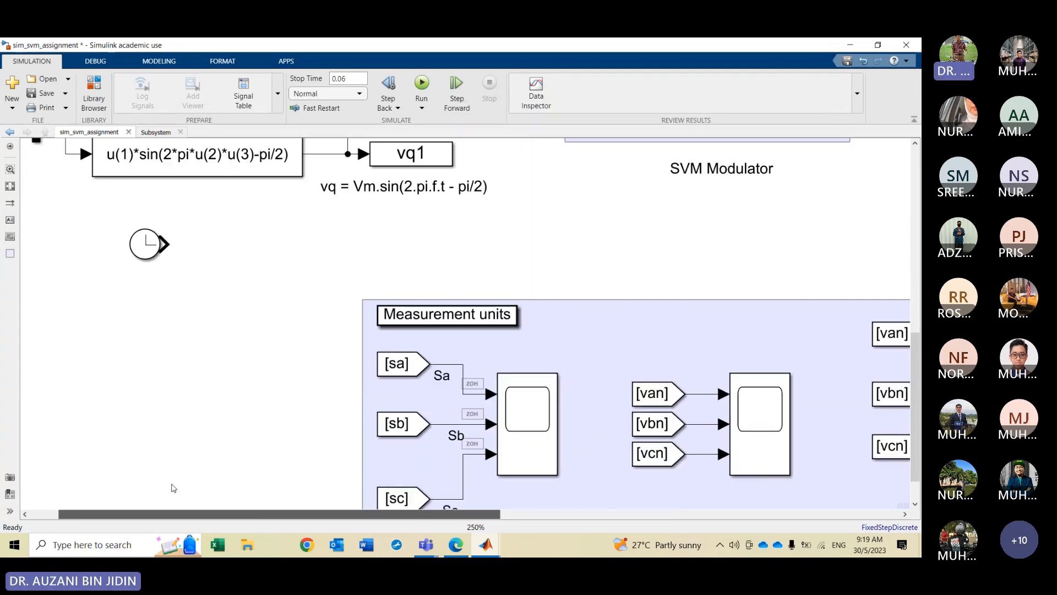
{"action": "left_click_drag", "start_coordinate": [914, 376], "coordinate": [918, 278]}
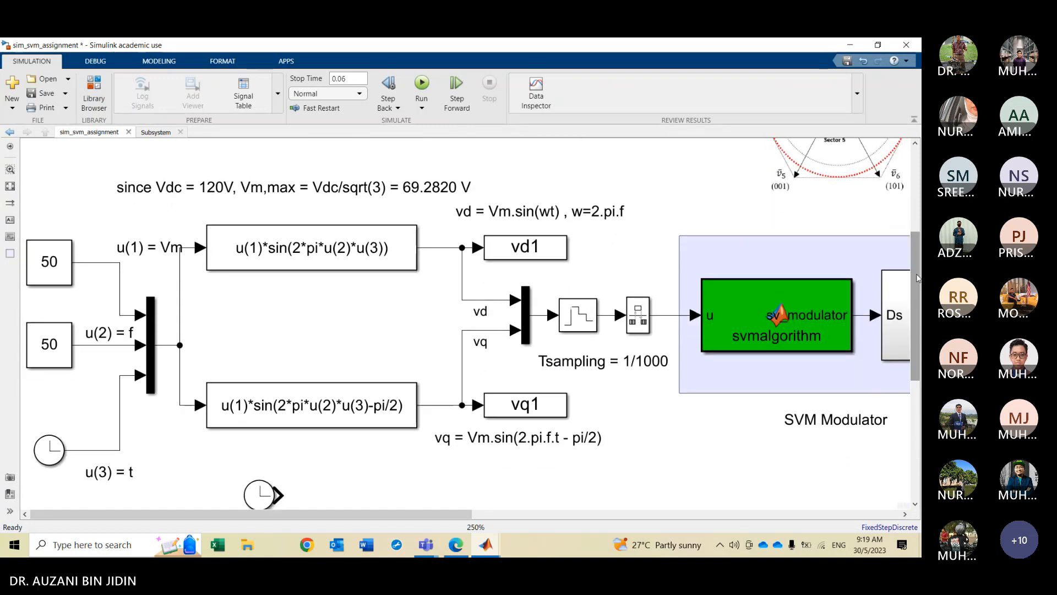
{"action": "left_click", "coordinate": [261, 498]}
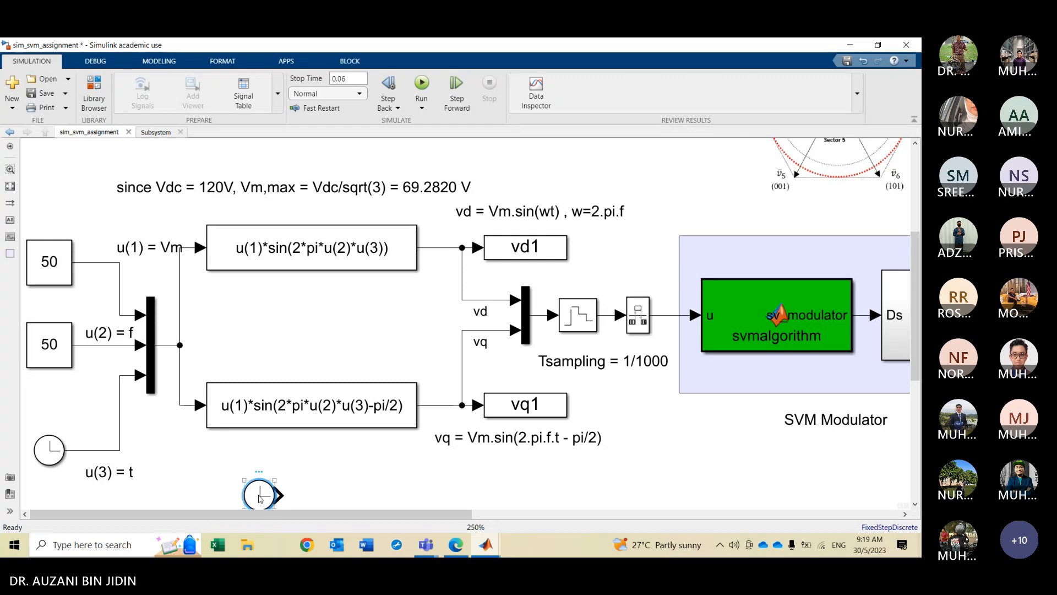
{"action": "key", "text": "Delete"}
Bring the Scope2 window back to the front and reposition it beside the reference blocks
{"action": "left_click", "coordinate": [486, 548]}
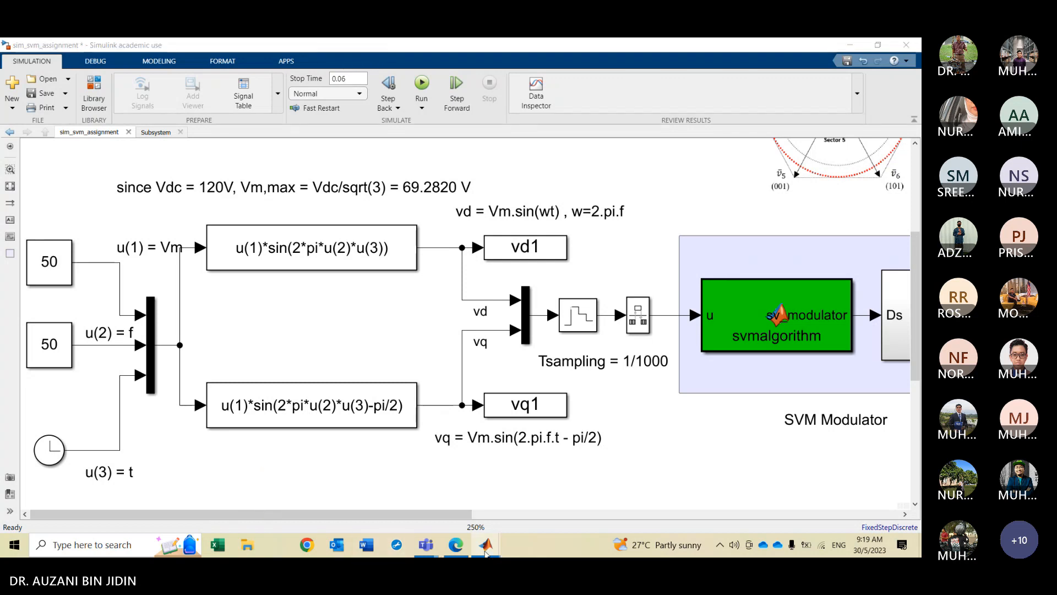
{"action": "left_click", "coordinate": [699, 478]}
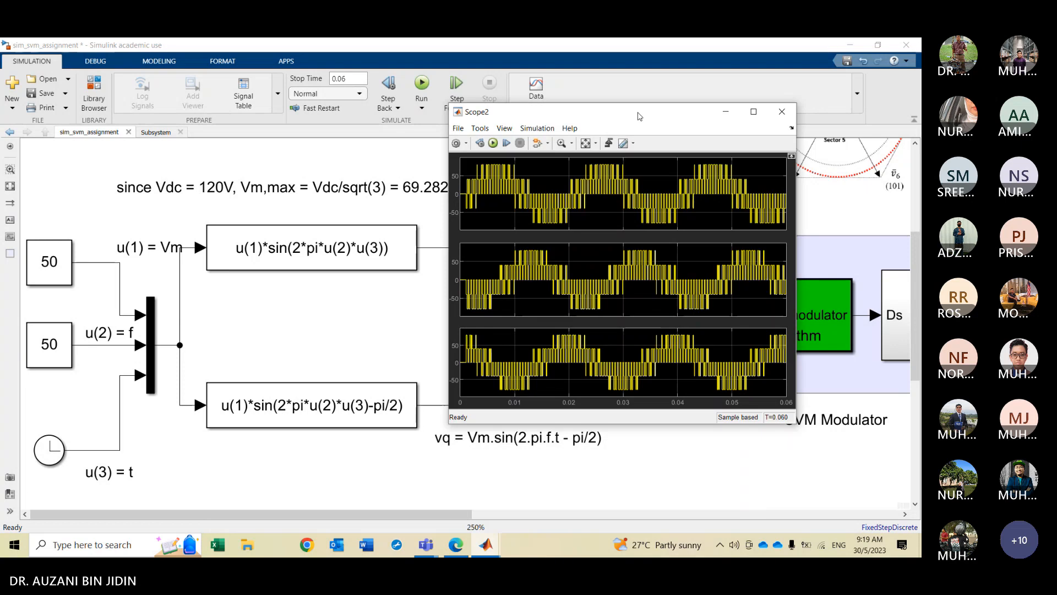
{"action": "left_click_drag", "start_coordinate": [652, 128], "coordinate": [739, 183]}
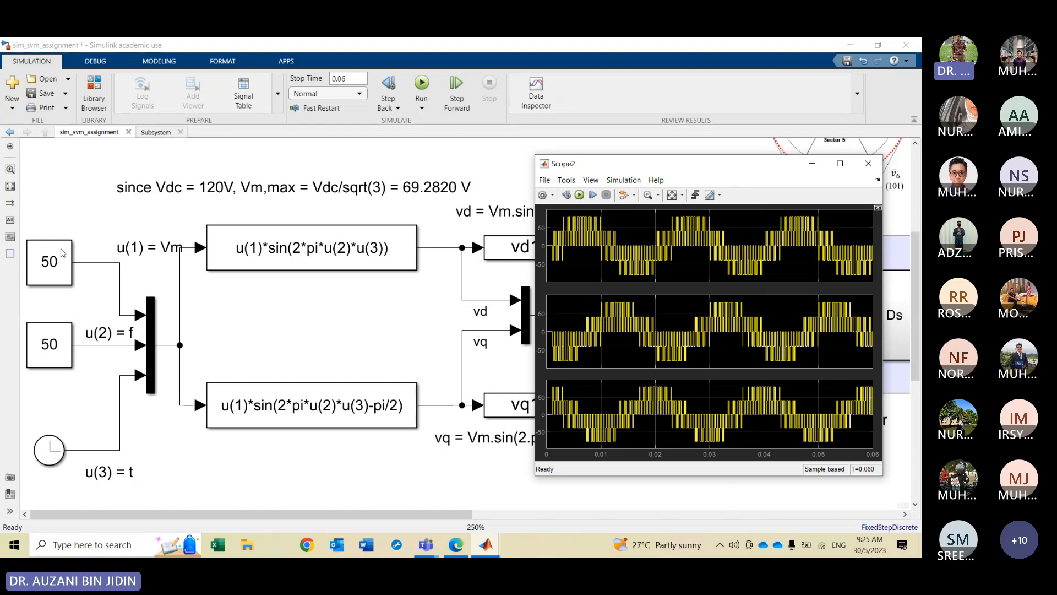
Analyse the phase voltage spectrum and THD with the powergui FFT Analysis Tool, then close the tool
{"action": "left_click", "coordinate": [9, 187]}
{"action": "left_click", "coordinate": [292, 196]}
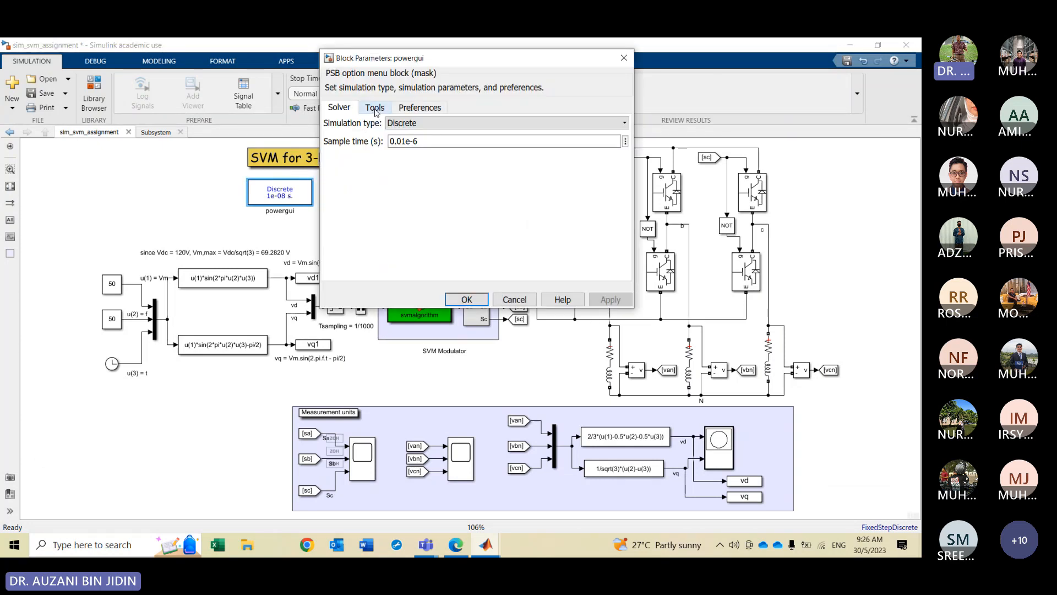
{"action": "left_click", "coordinate": [466, 299]}
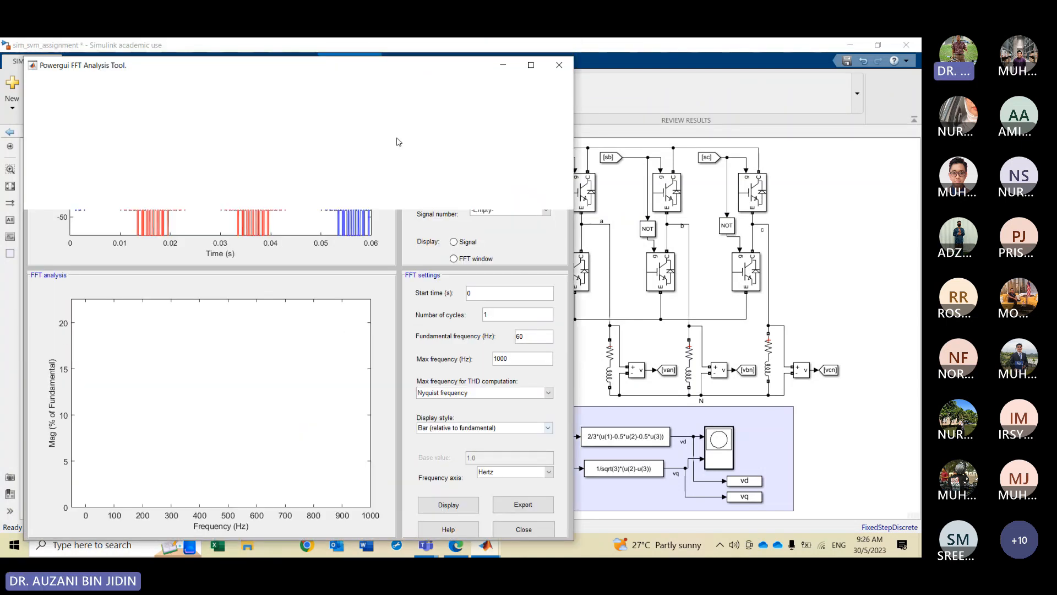
{"action": "left_click", "coordinate": [449, 500]}
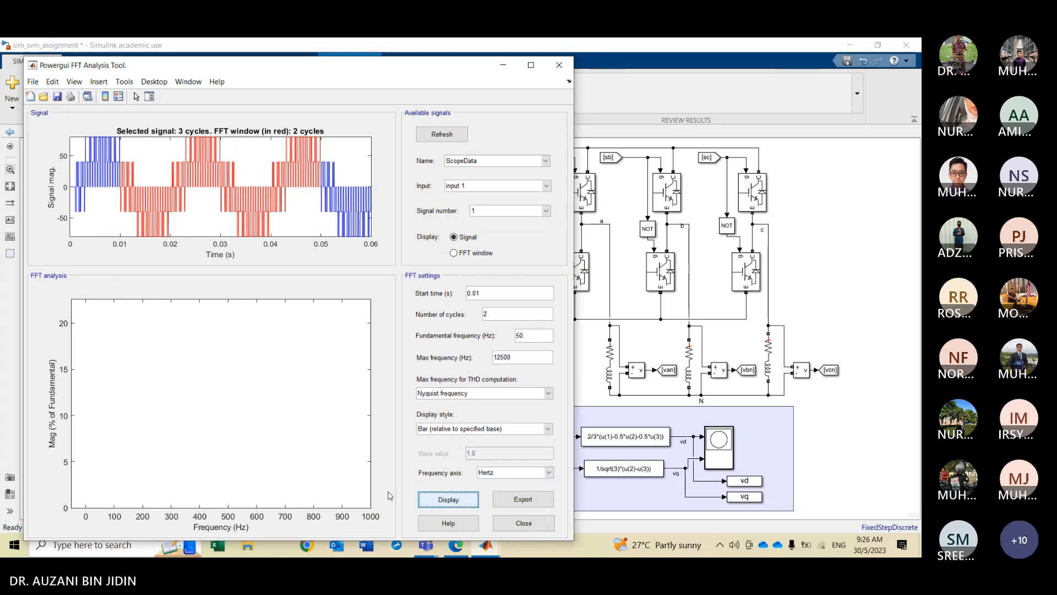
{"action": "left_click", "coordinate": [503, 65]}
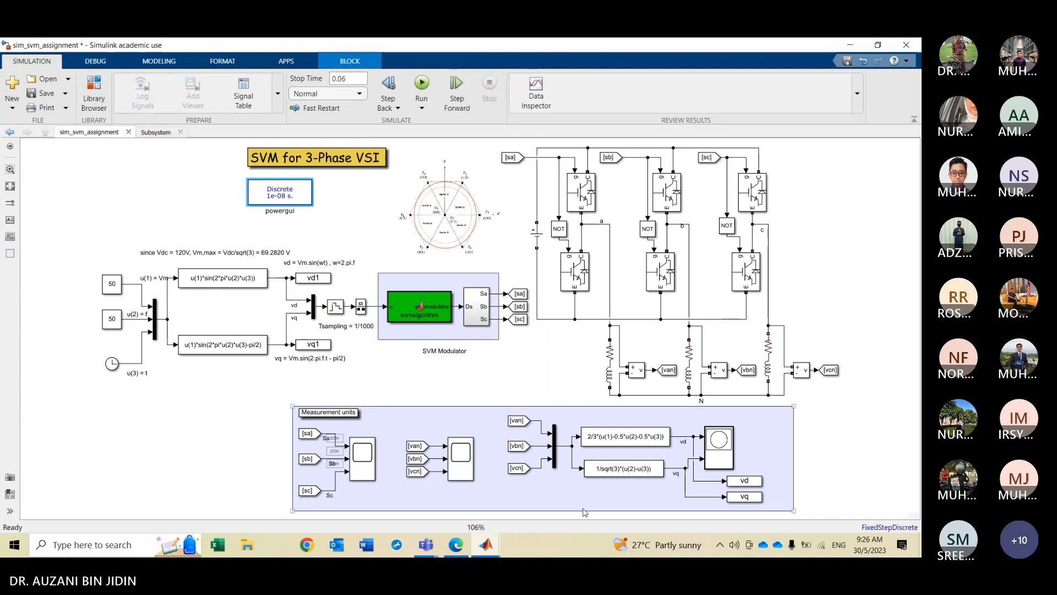
{"action": "left_click", "coordinate": [486, 545]}
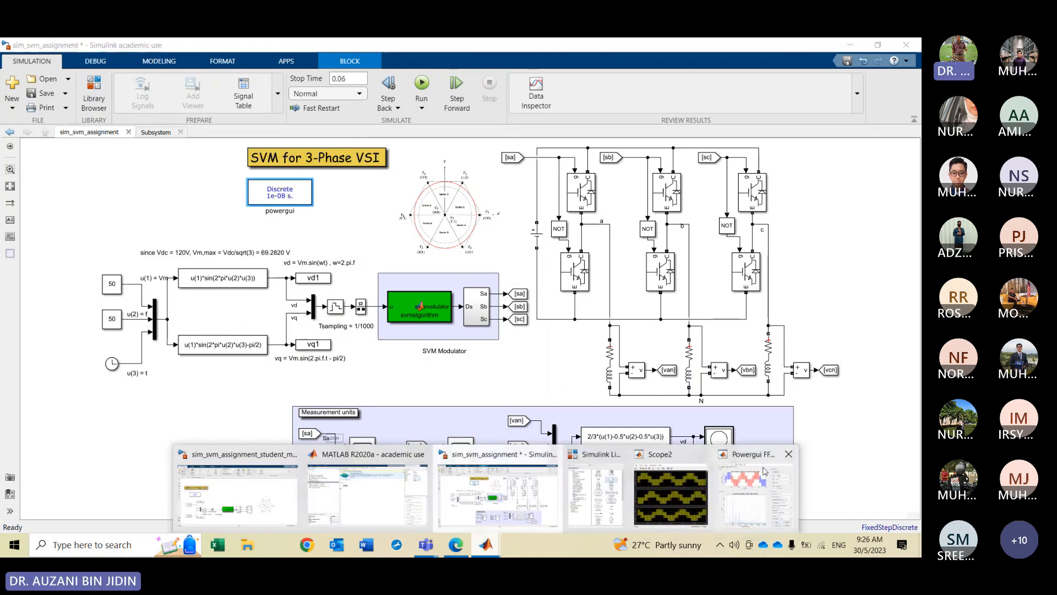
{"action": "left_click", "coordinate": [789, 454]}
{"action": "left_click", "coordinate": [467, 379]}
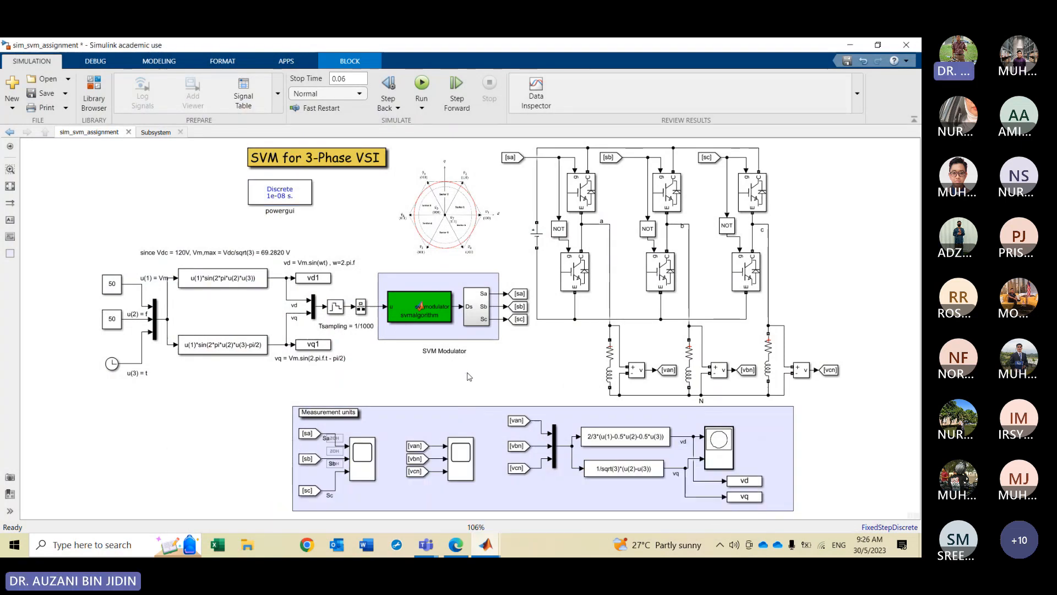
Open Scope2 and review the van, vbn and vcn phase voltage waveforms alongside the reference generation blocks
{"action": "left_click", "coordinate": [462, 459]}
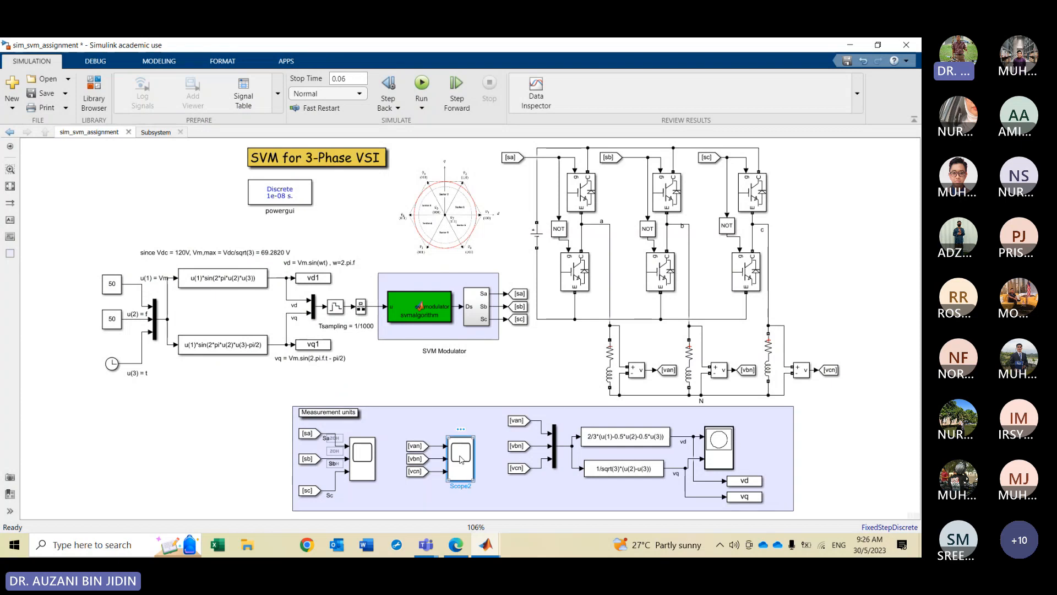
{"action": "double_click", "coordinate": [462, 460]}
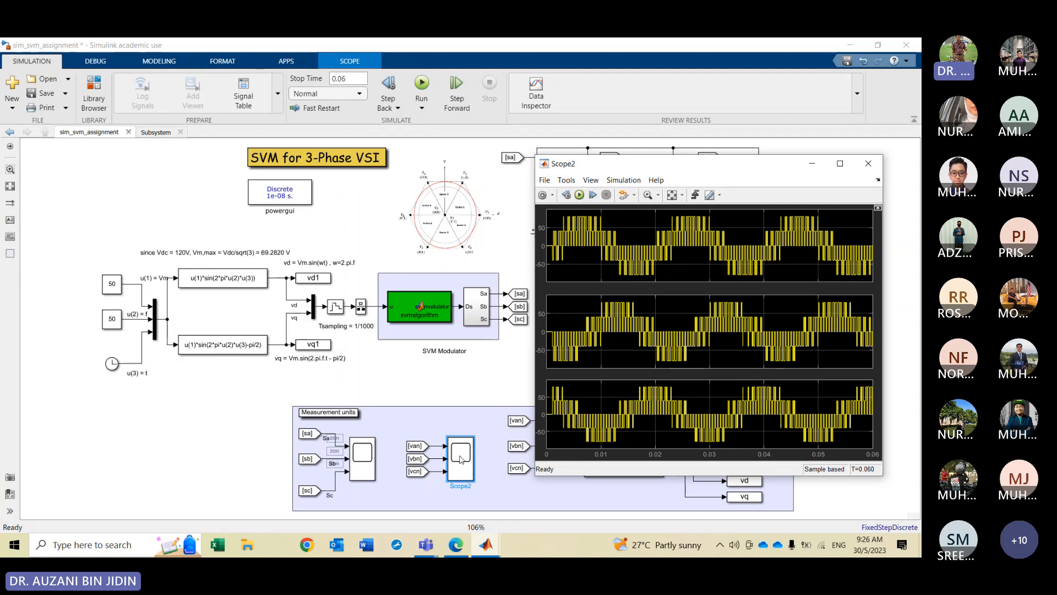
{"action": "left_click", "coordinate": [435, 465]}
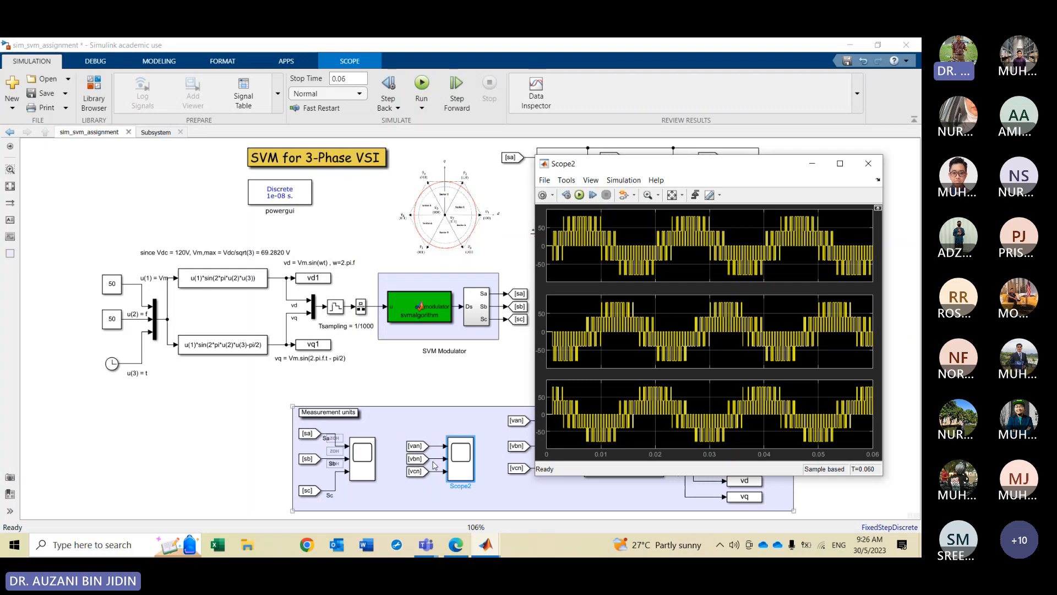
{"action": "left_click", "coordinate": [177, 291]}
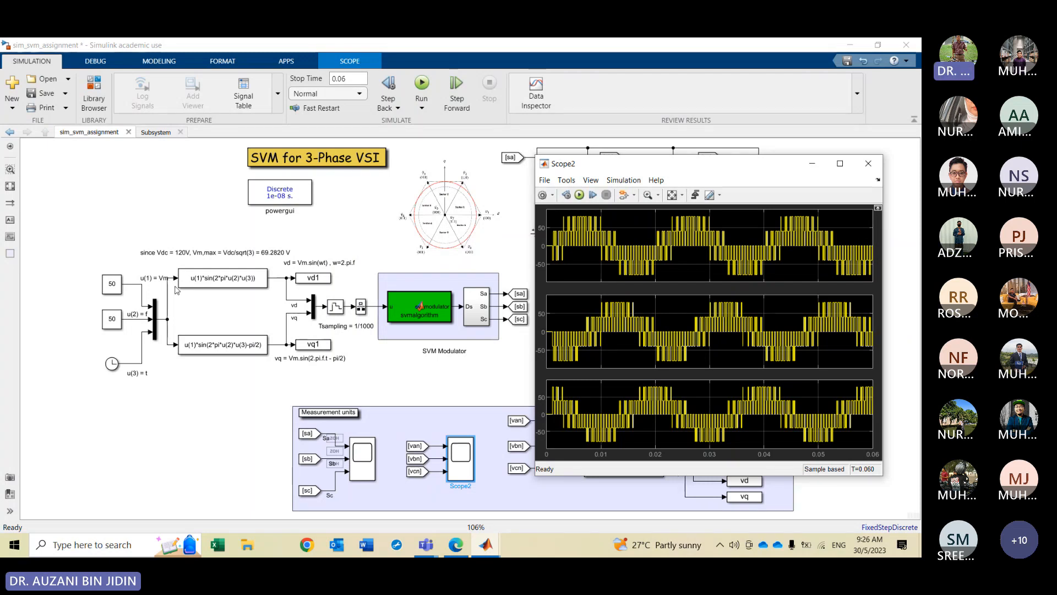
{"action": "left_click", "coordinate": [194, 283]}
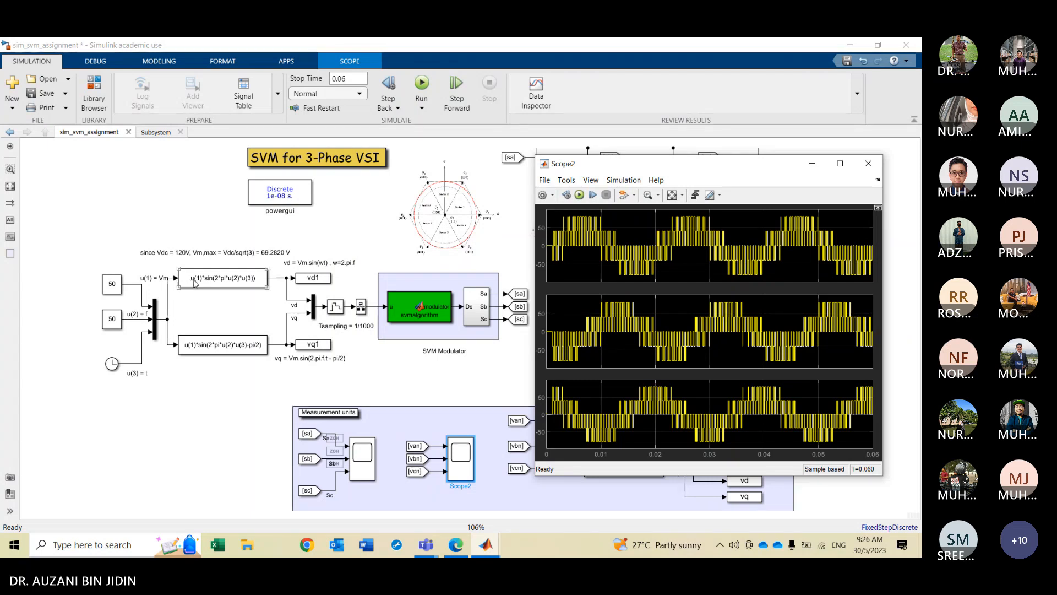
{"action": "left_click", "coordinate": [701, 282]}
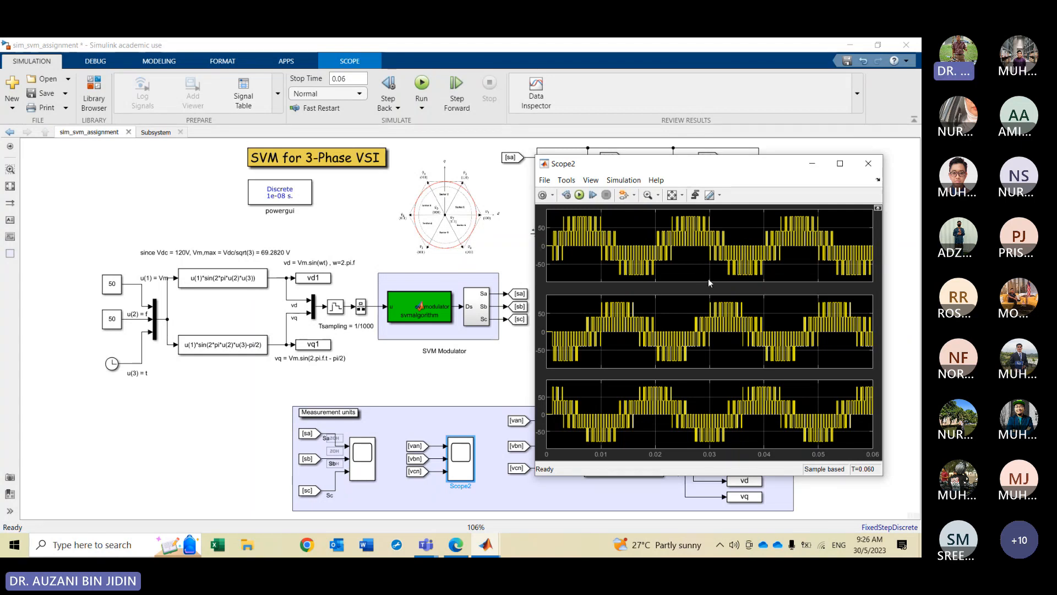
{"action": "left_click", "coordinate": [303, 201]}
{"action": "left_click", "coordinate": [340, 221]}
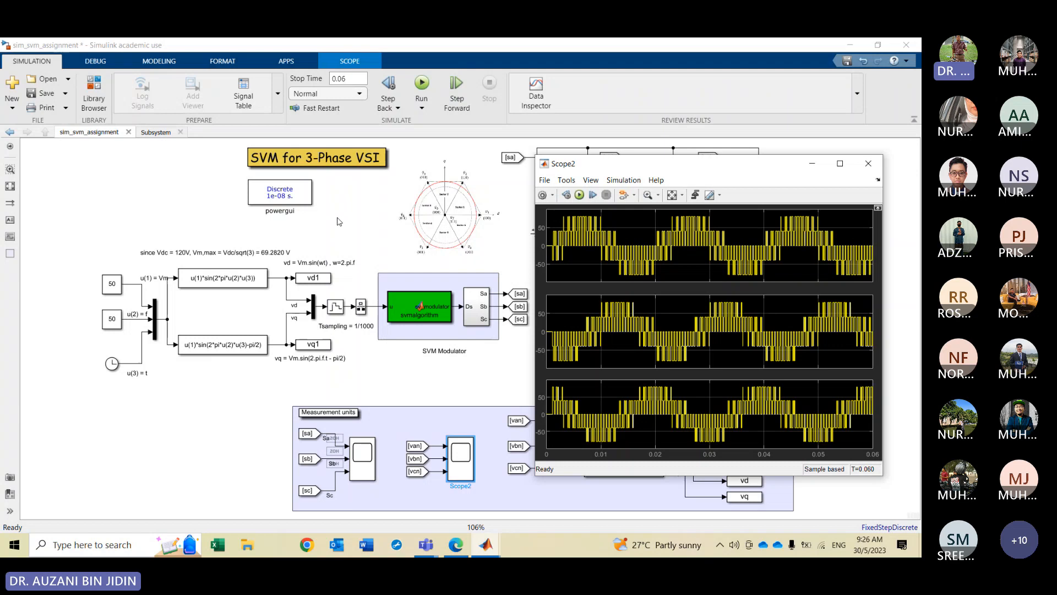
Open the powergui FFT Analysis Tool and display the spectrum of the ScopeData input 1 signal
{"action": "left_click", "coordinate": [302, 197]}
{"action": "double_click", "coordinate": [302, 197]}
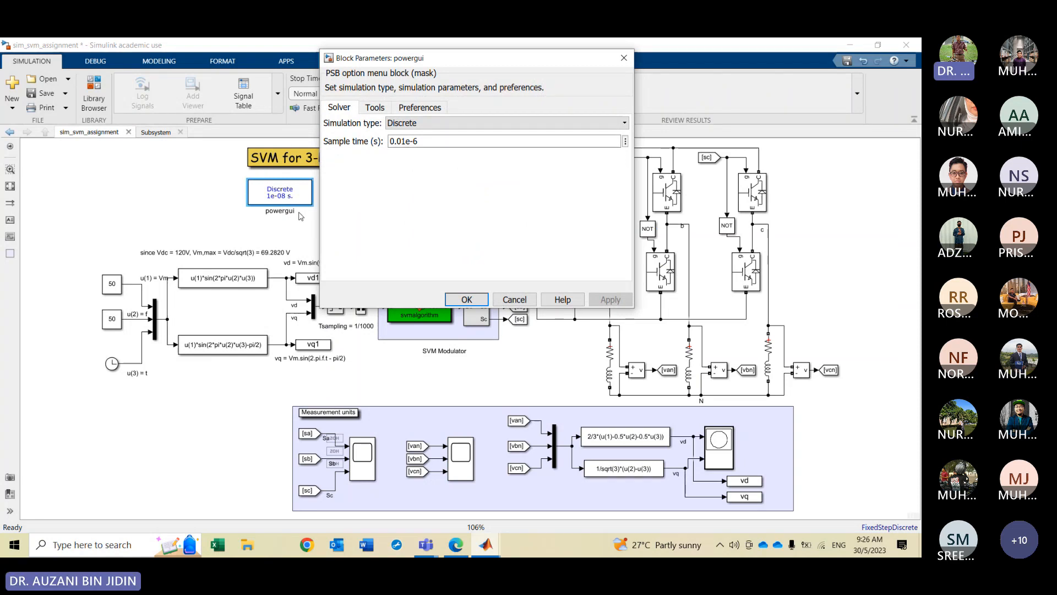
{"action": "left_click", "coordinate": [375, 109]}
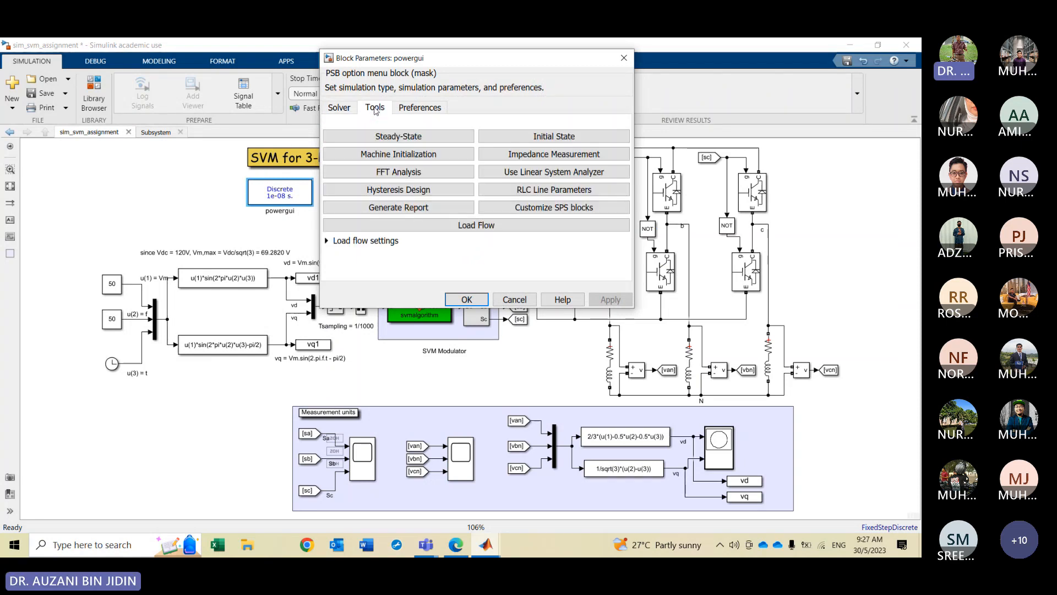
{"action": "left_click", "coordinate": [394, 178]}
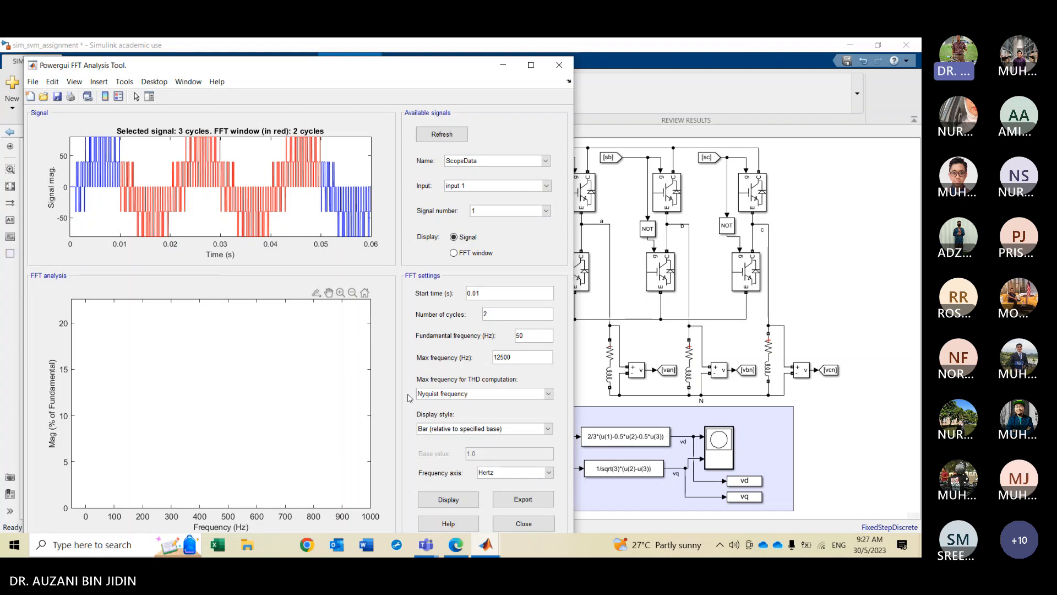
{"action": "left_click", "coordinate": [448, 502]}
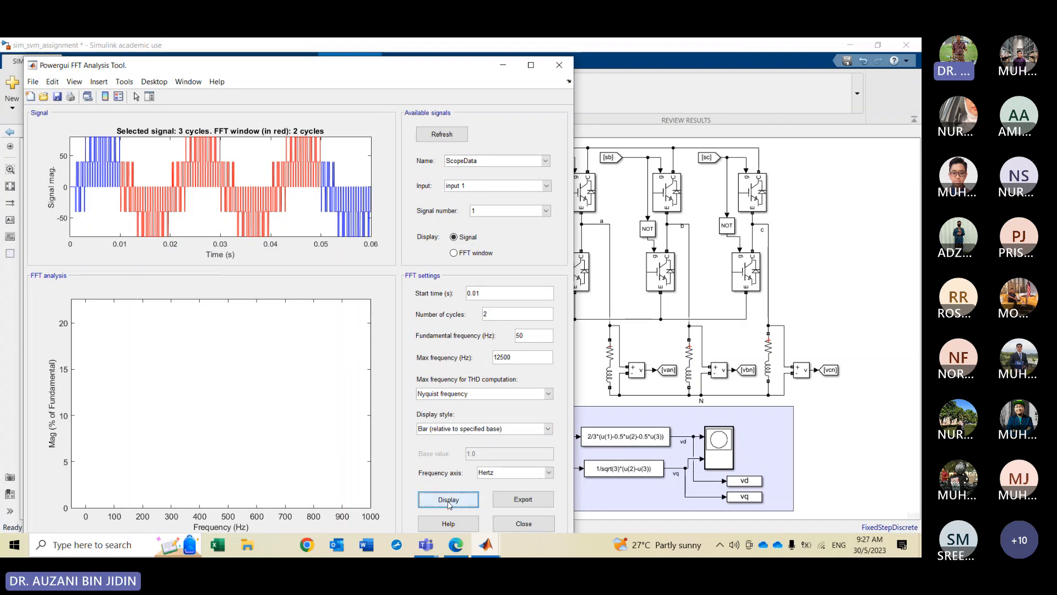
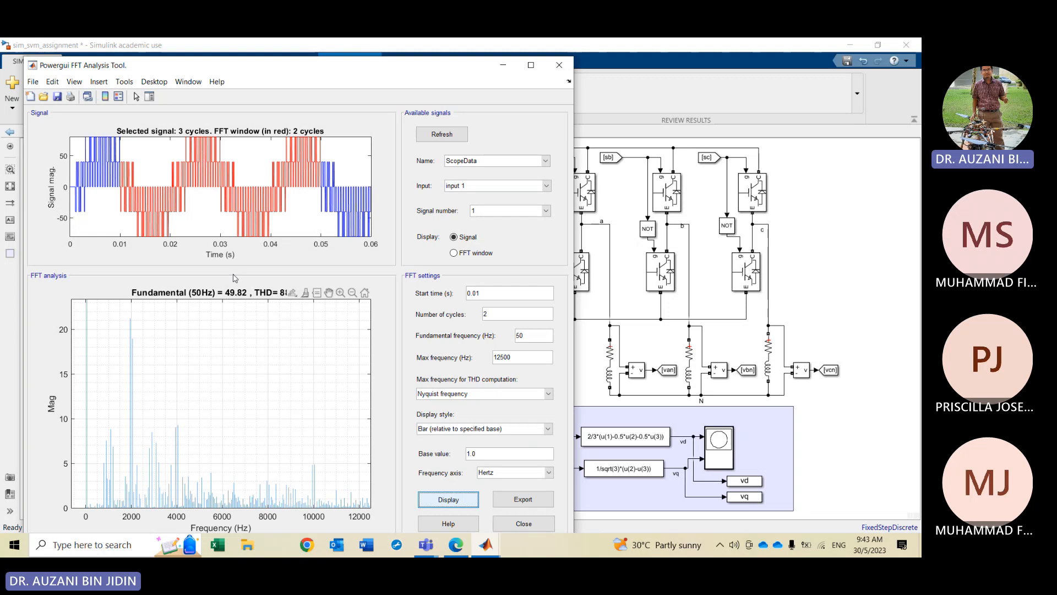
Close the FFT Analysis Tool and save the sim_svm_assignment model
{"action": "left_click", "coordinate": [559, 65]}
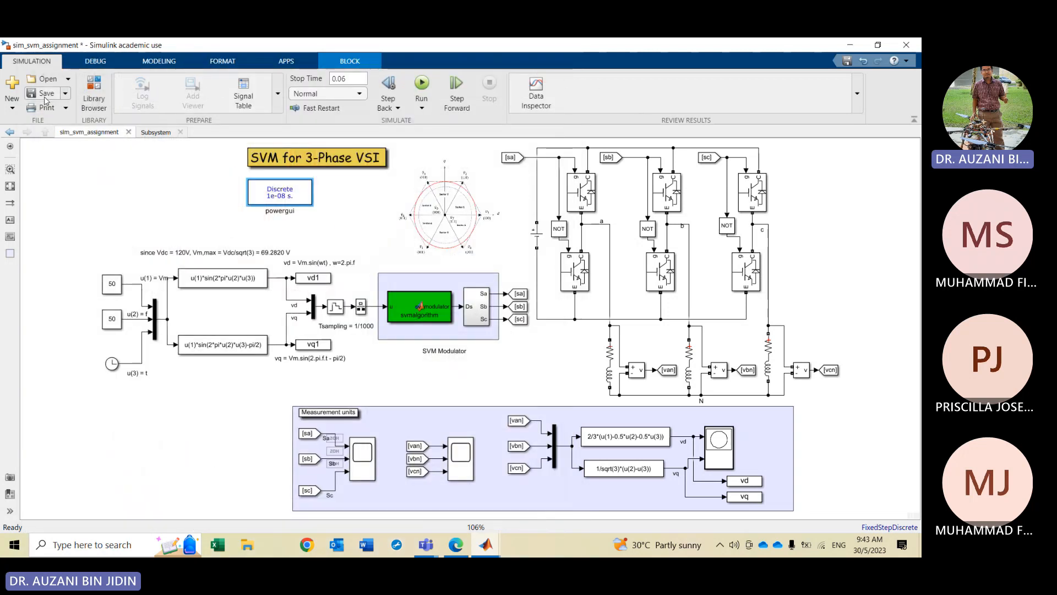
{"action": "left_click", "coordinate": [45, 94]}
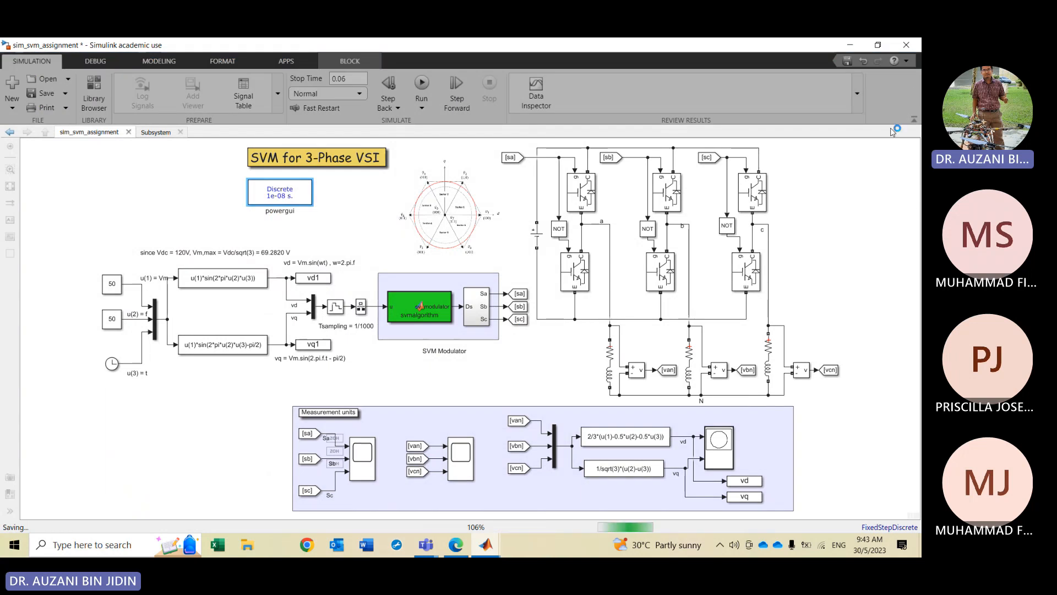
Close the Simulink model window and quit MATLAB with the exit command
{"action": "left_click", "coordinate": [906, 47]}
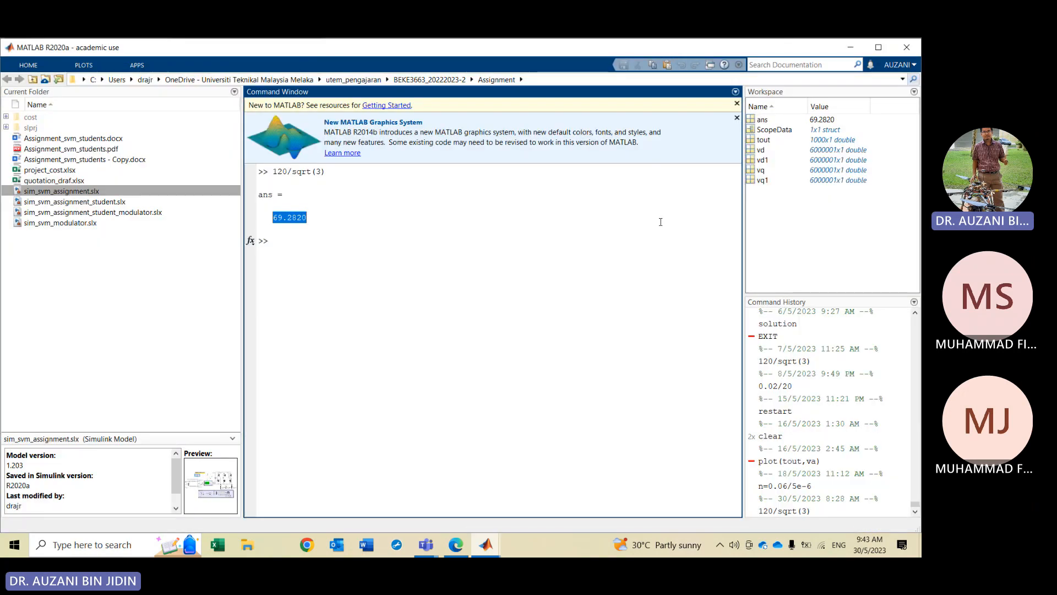
{"action": "left_click", "coordinate": [551, 260]}
{"action": "type", "text": "exit"}
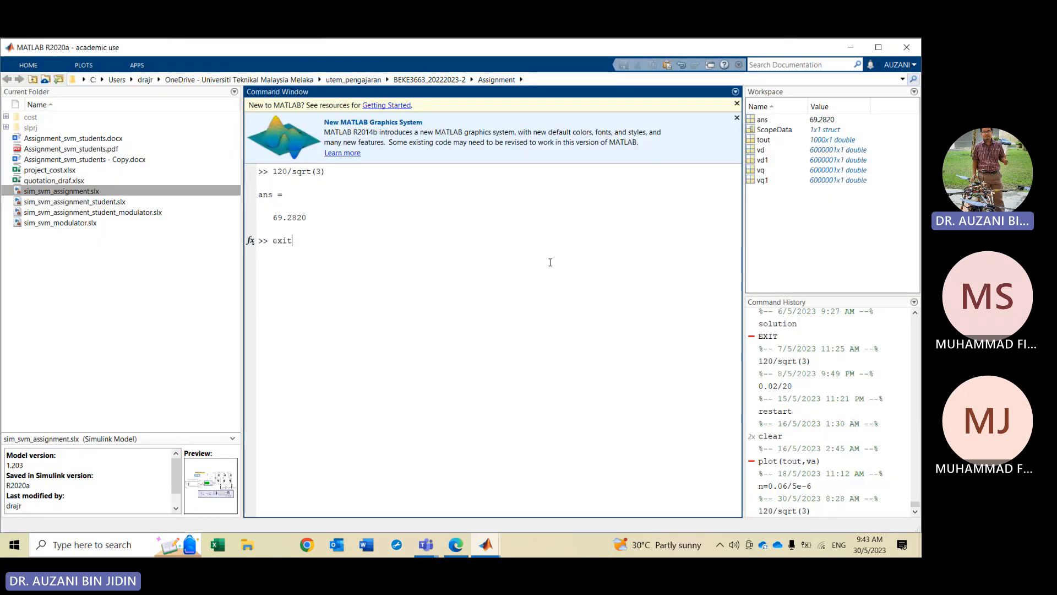
{"action": "key", "text": "Return"}
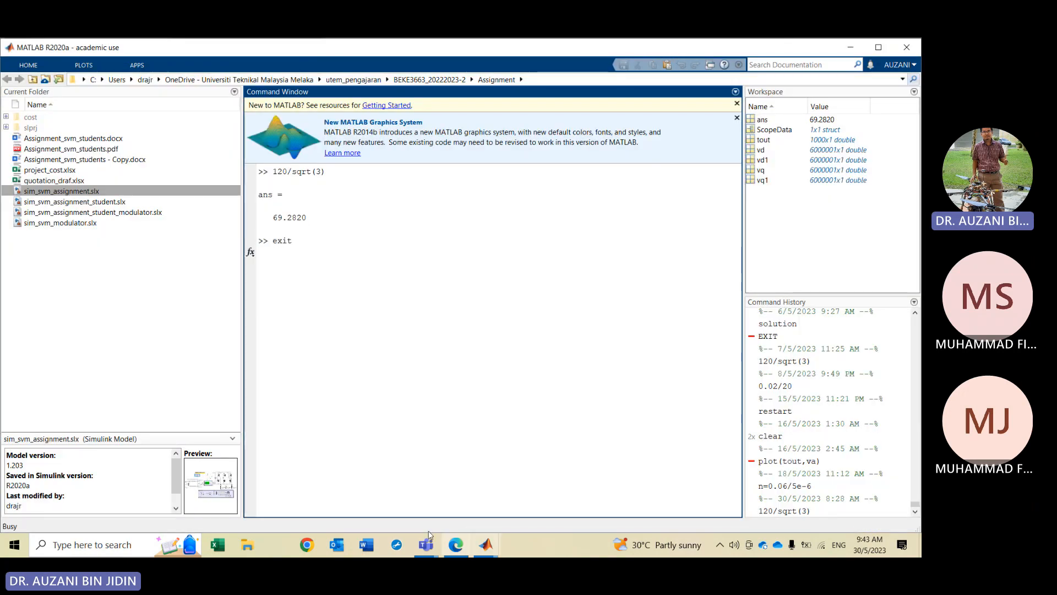
Close the Edge browser window, then return to the Teams meeting and stop screen sharing
{"action": "left_click", "coordinate": [456, 545]}
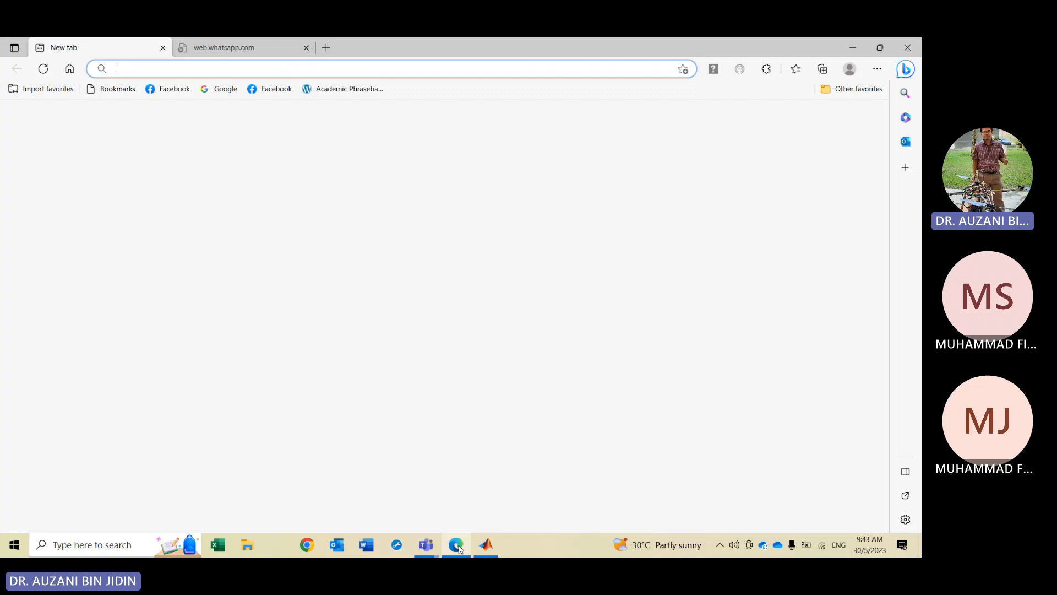
{"action": "left_click", "coordinate": [909, 48]}
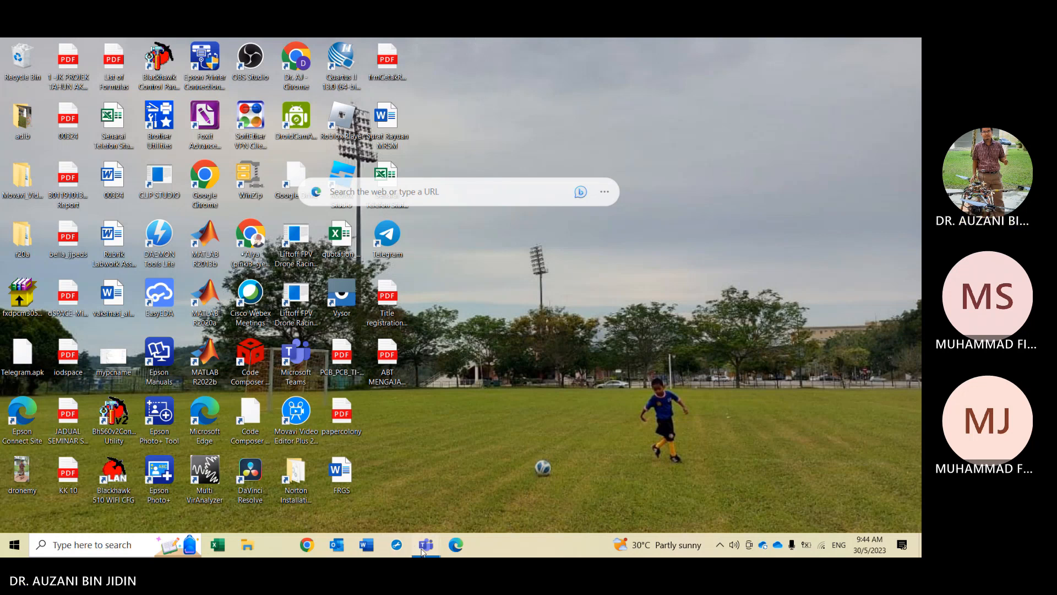
{"action": "mouse_move", "coordinate": [423, 550]}
{"action": "left_click", "coordinate": [443, 485]}
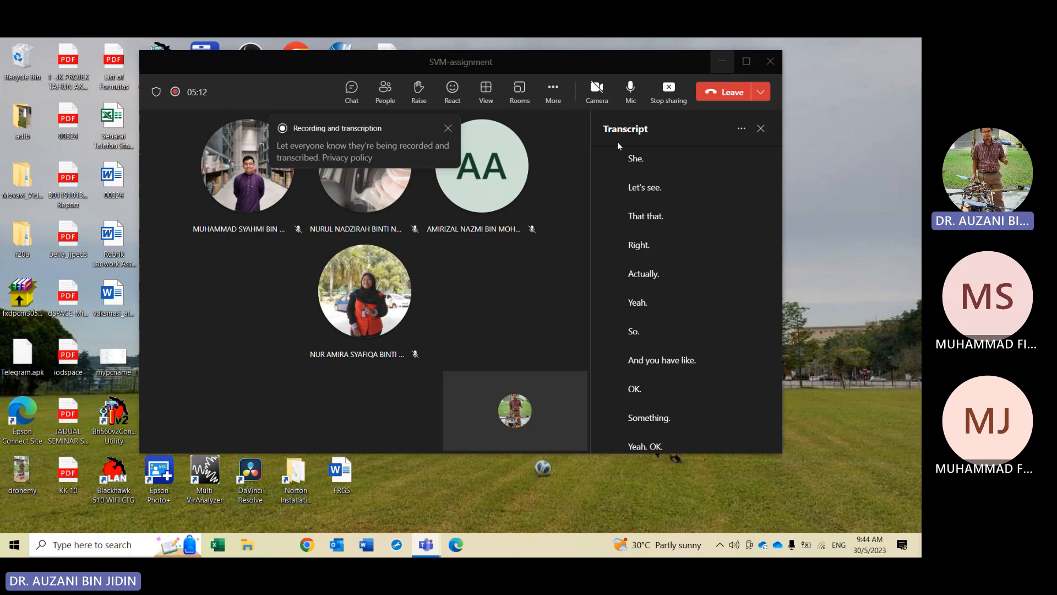
{"action": "left_click", "coordinate": [667, 91]}
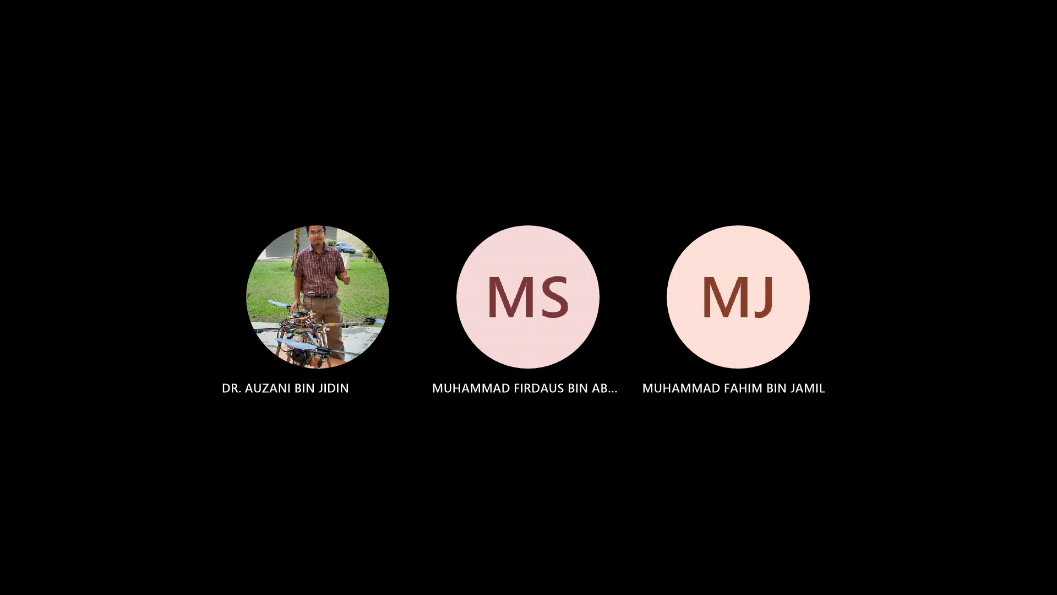